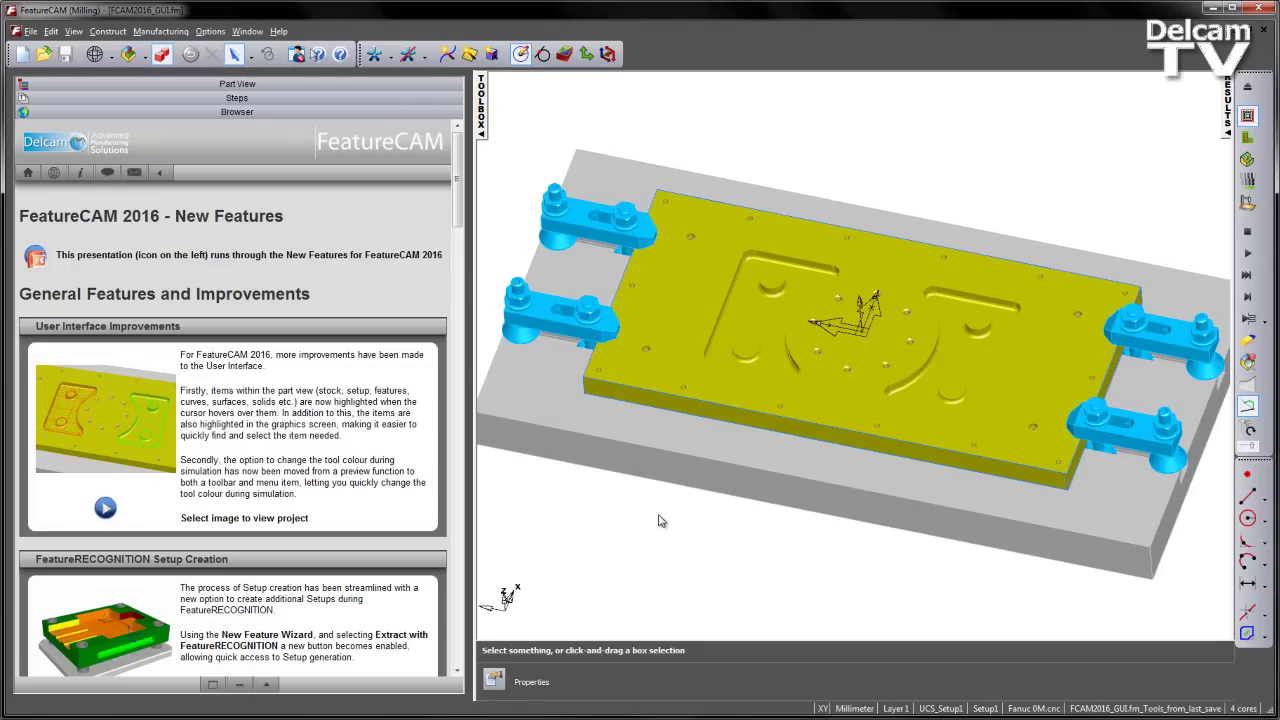
- Switch the left panel from the New Features browser to the Part View tree
click(460, 86)
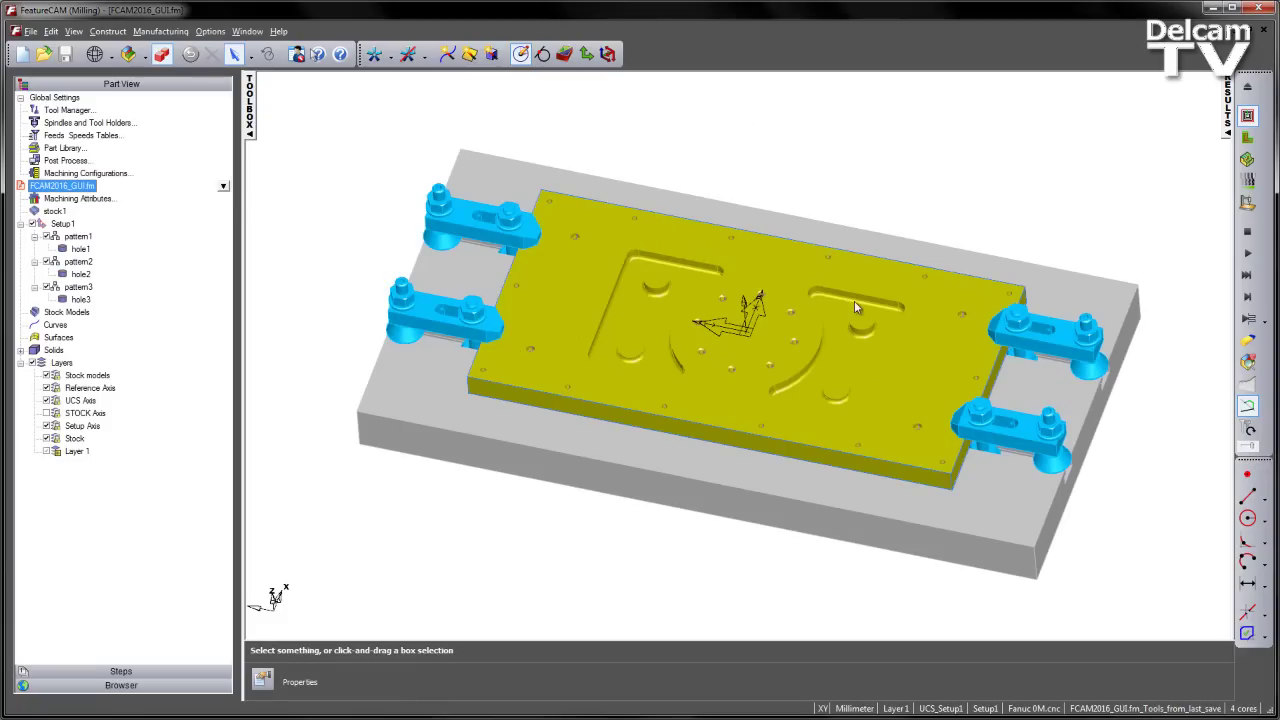
- Auto-recognise all pockets with FeatureRECOGNITION, adding pocket1 and pocket2 to Setup1
click(564, 54)
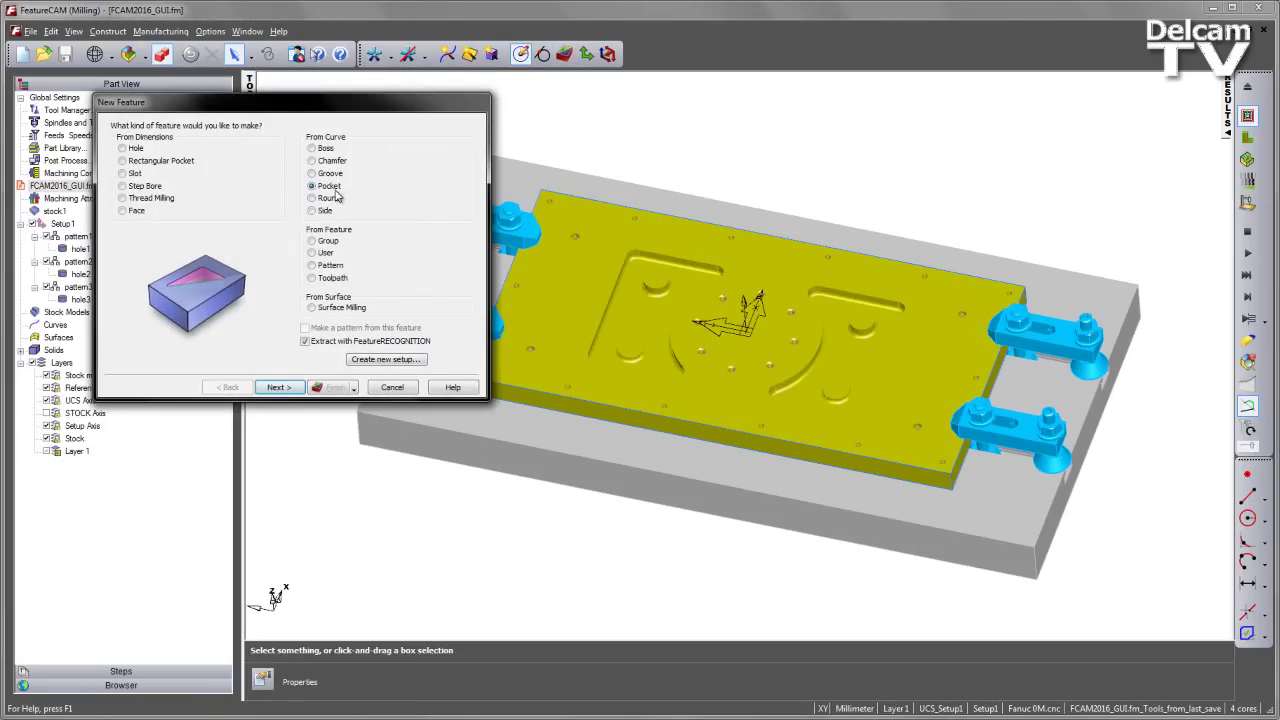
click(288, 389)
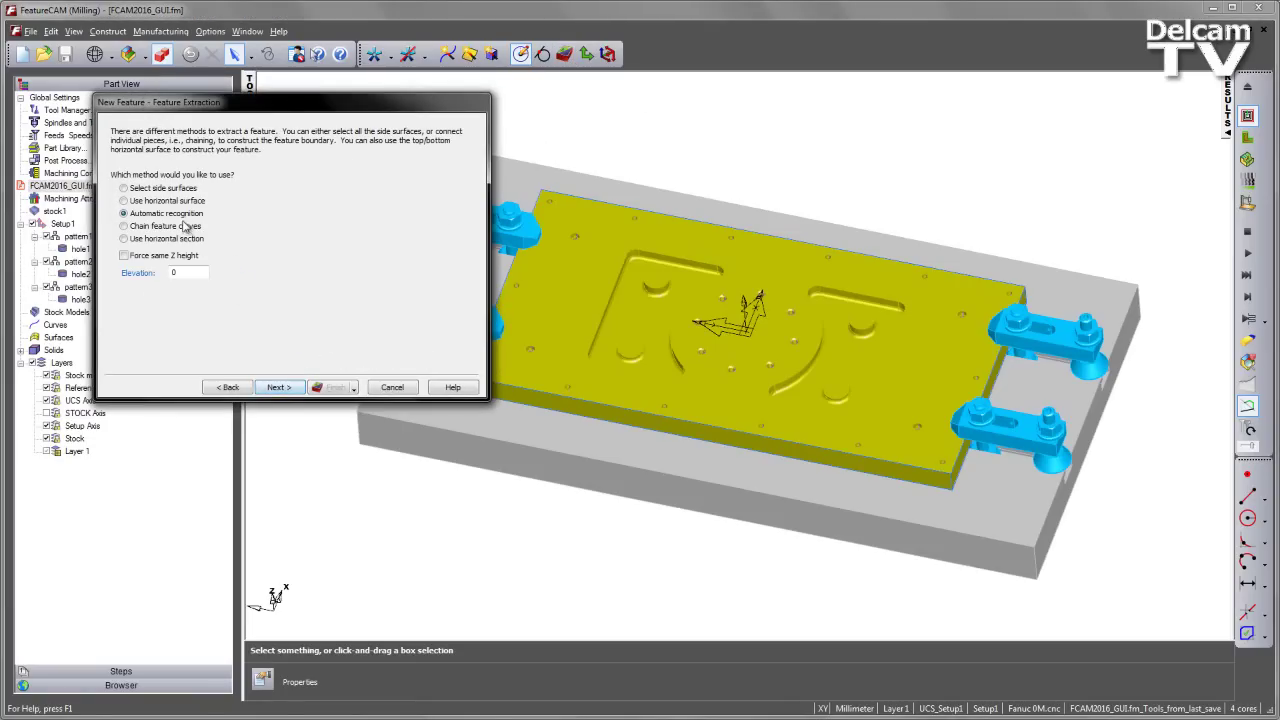
click(289, 388)
click(257, 268)
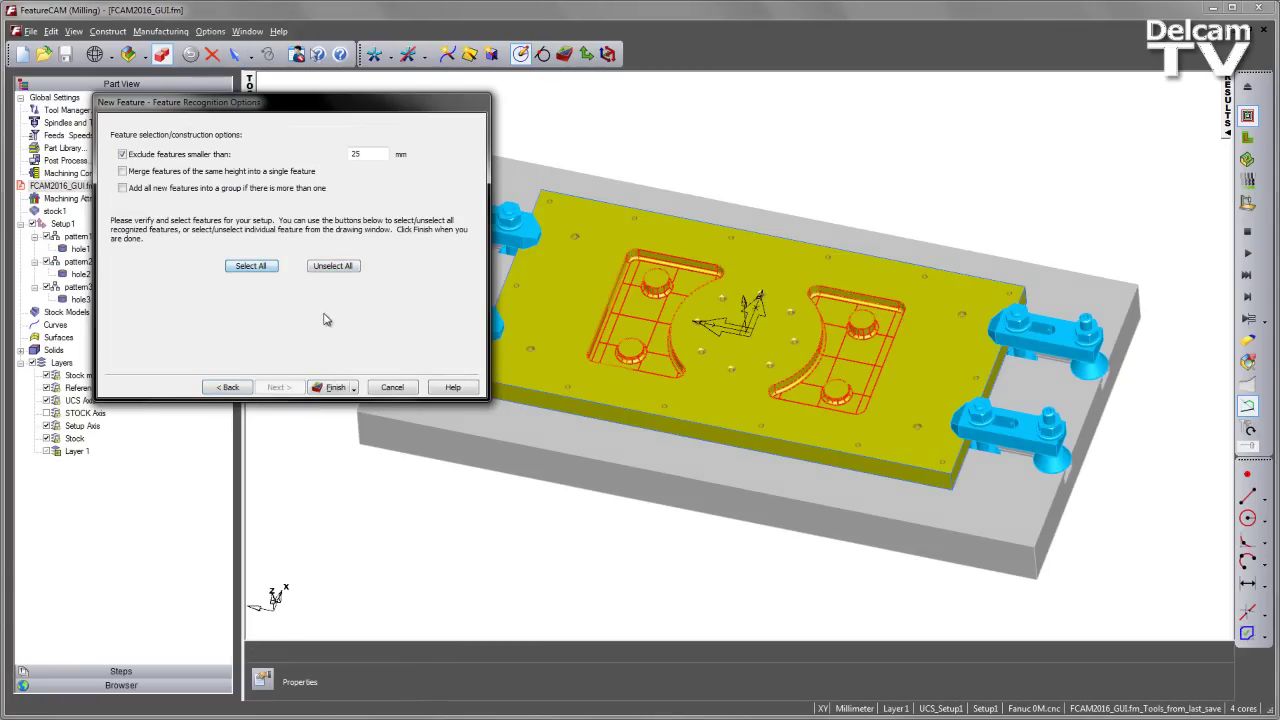
click(335, 387)
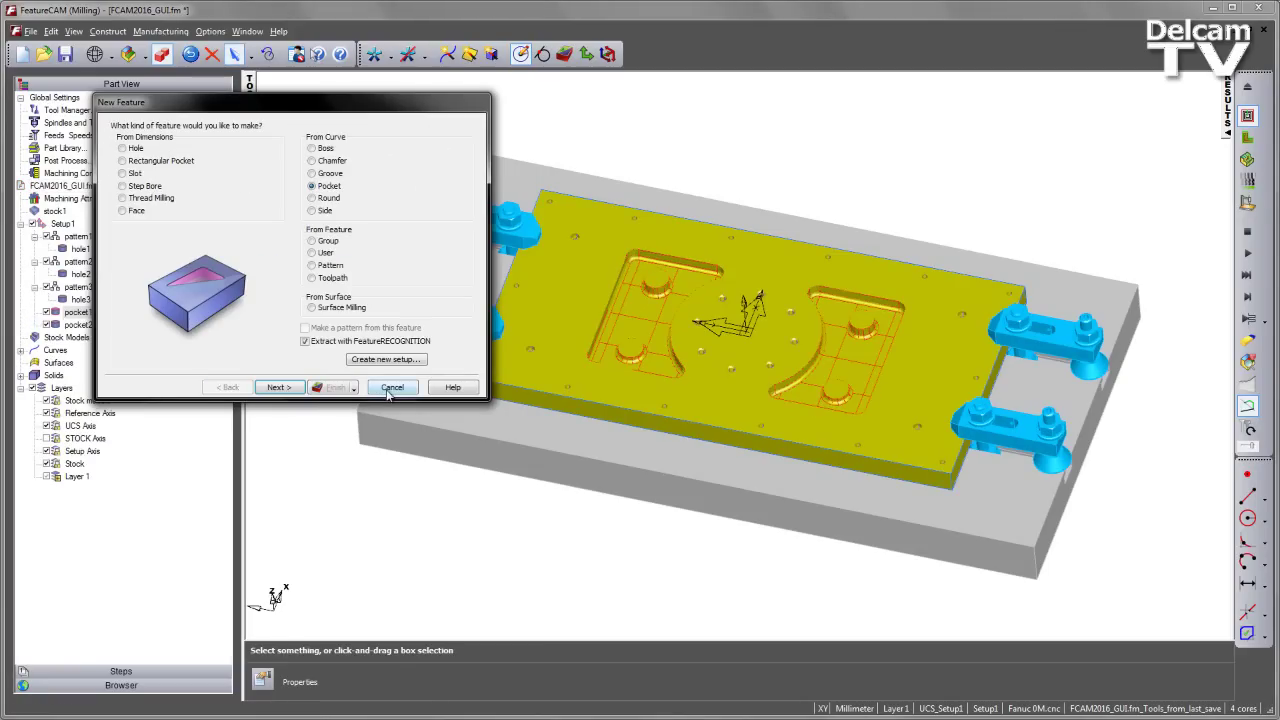
click(390, 388)
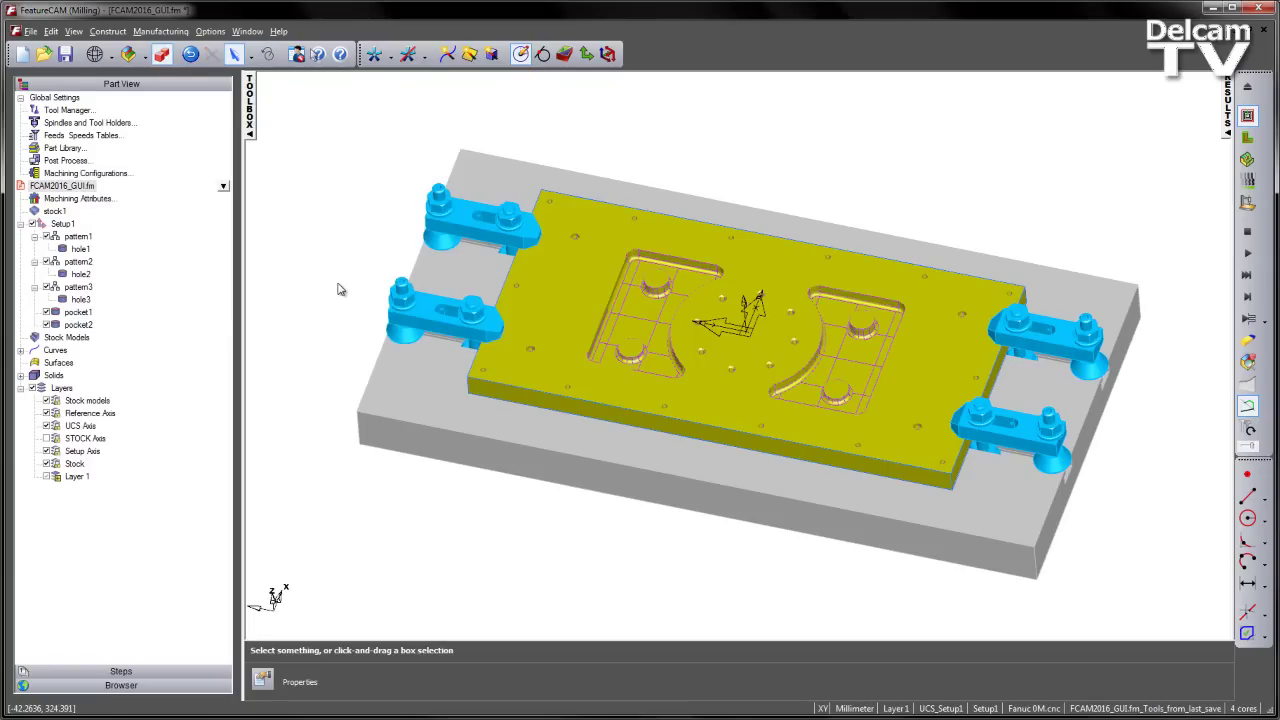
click(50, 289)
click(76, 237)
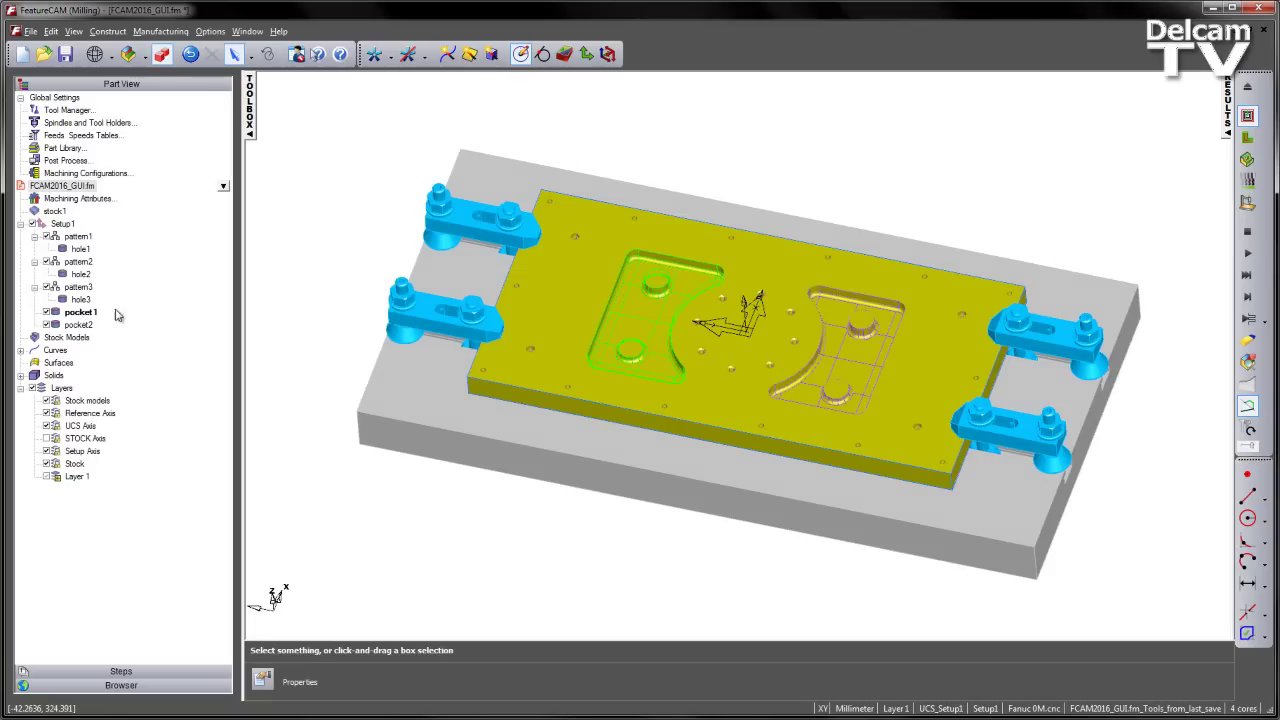
click(210, 31)
mouse_move(237, 95)
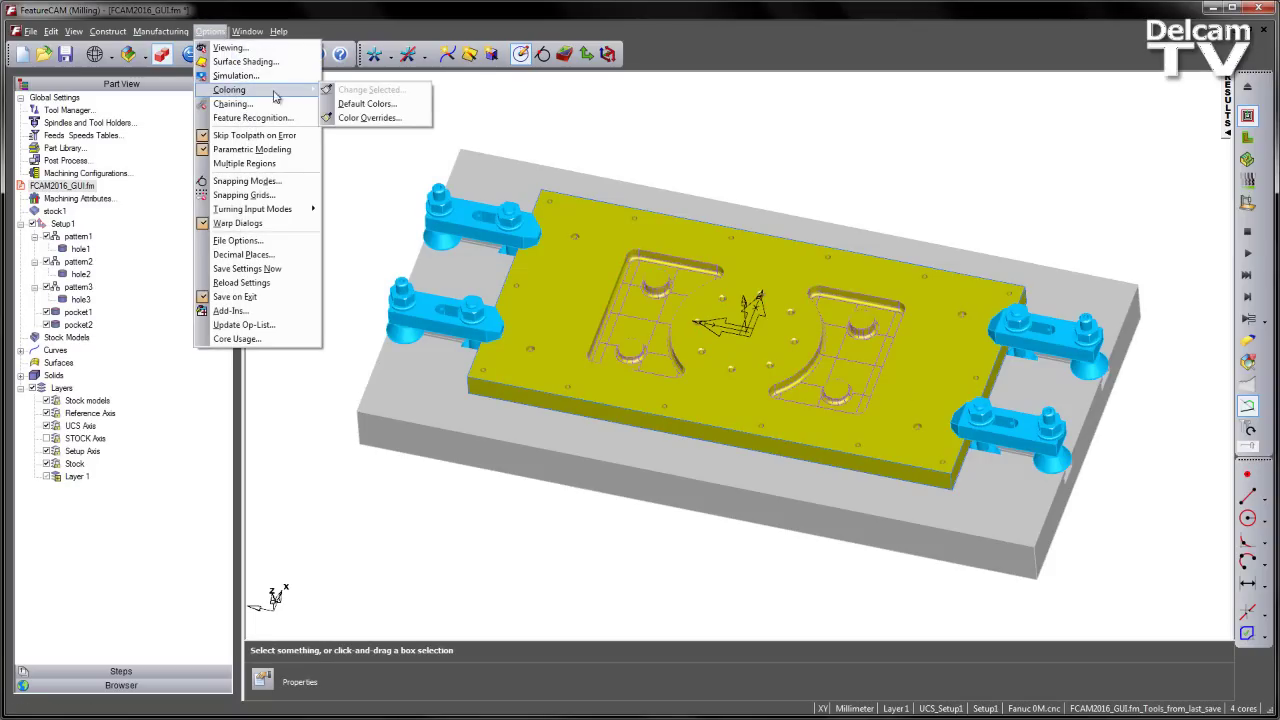
click(362, 100)
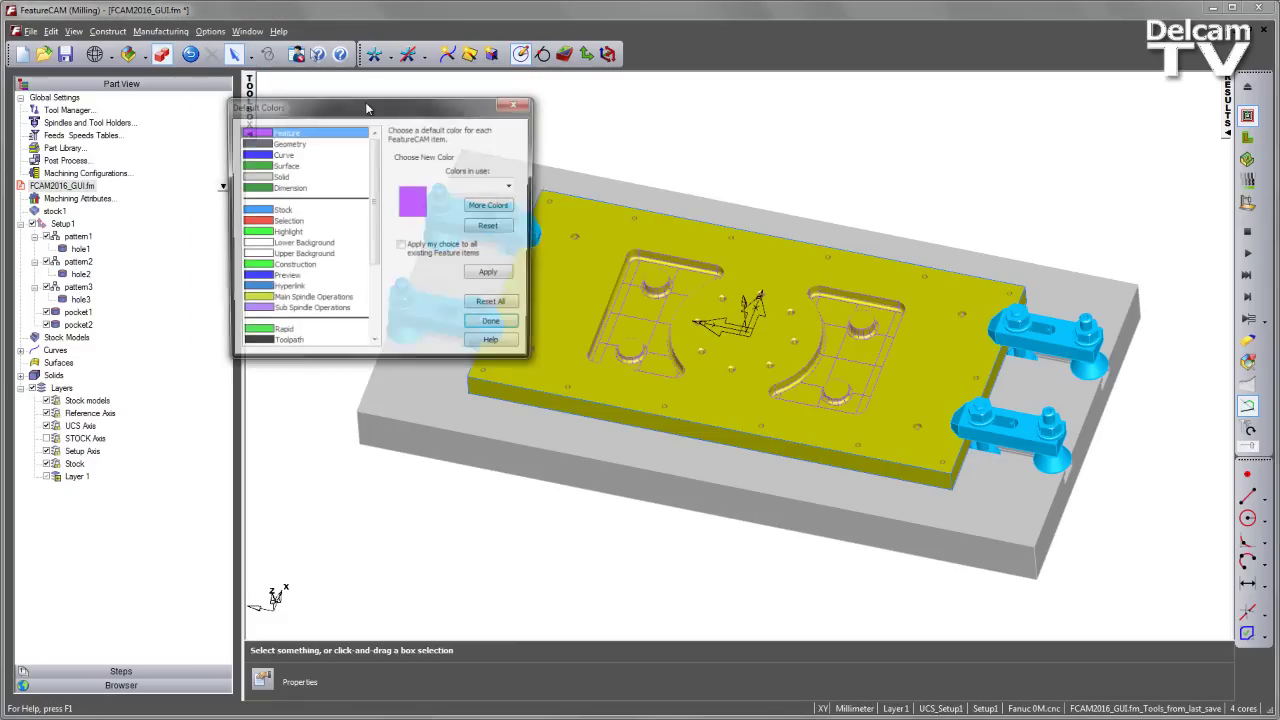
click(290, 233)
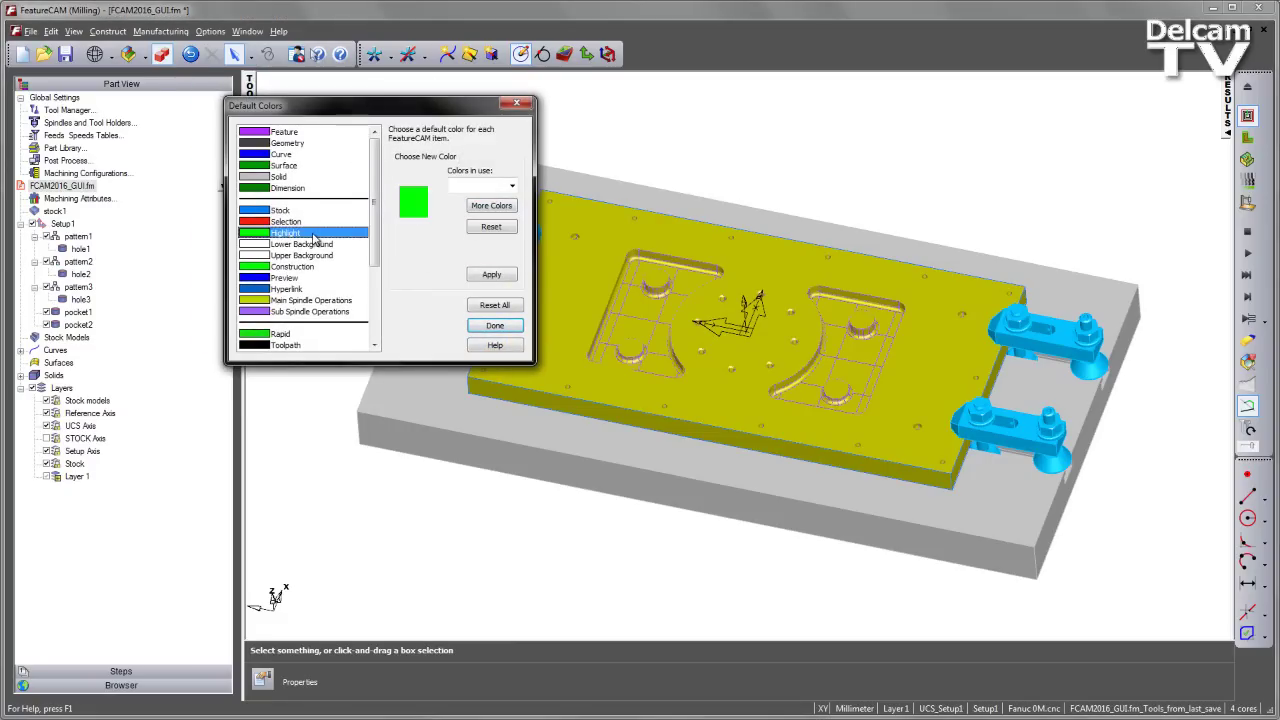
click(516, 103)
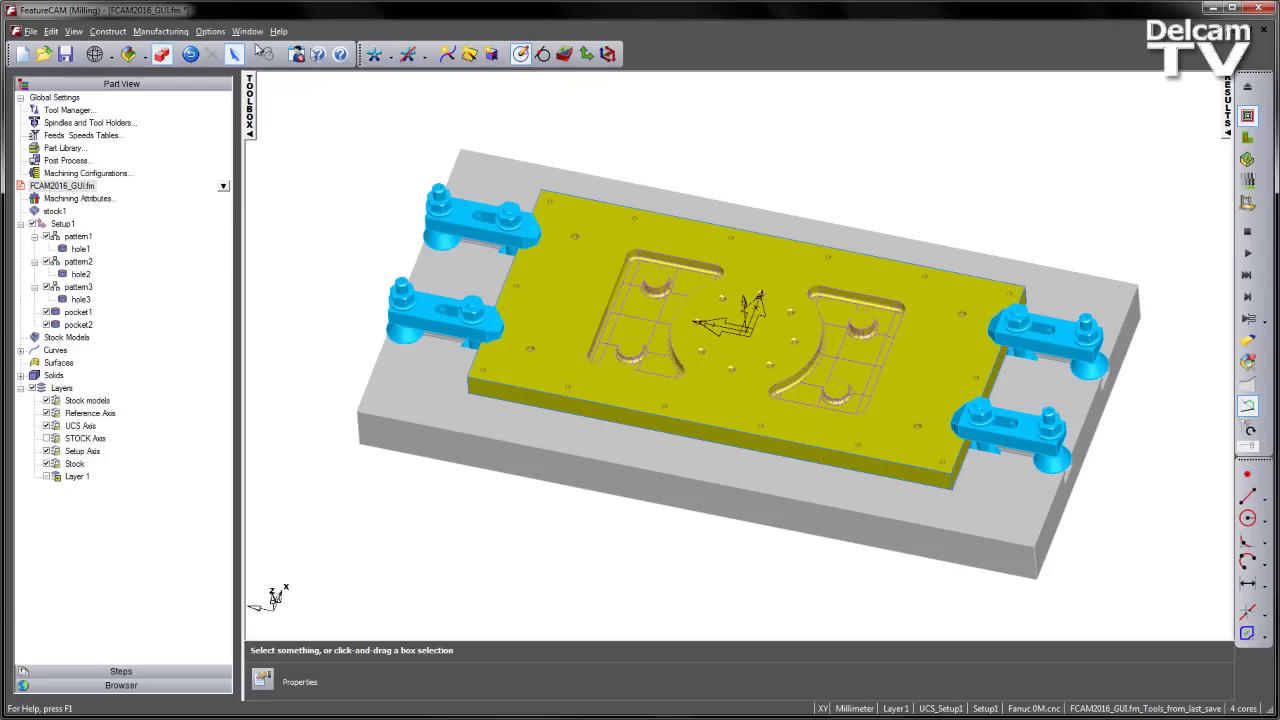
click(222, 32)
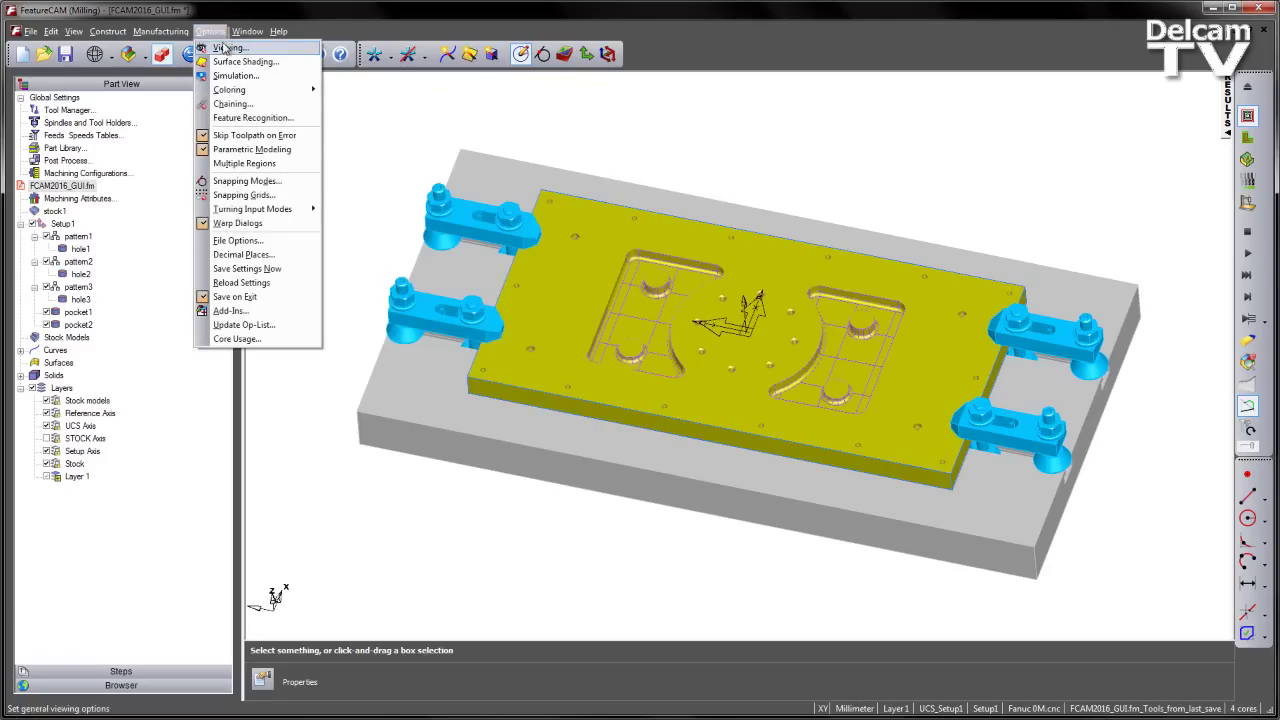
click(226, 47)
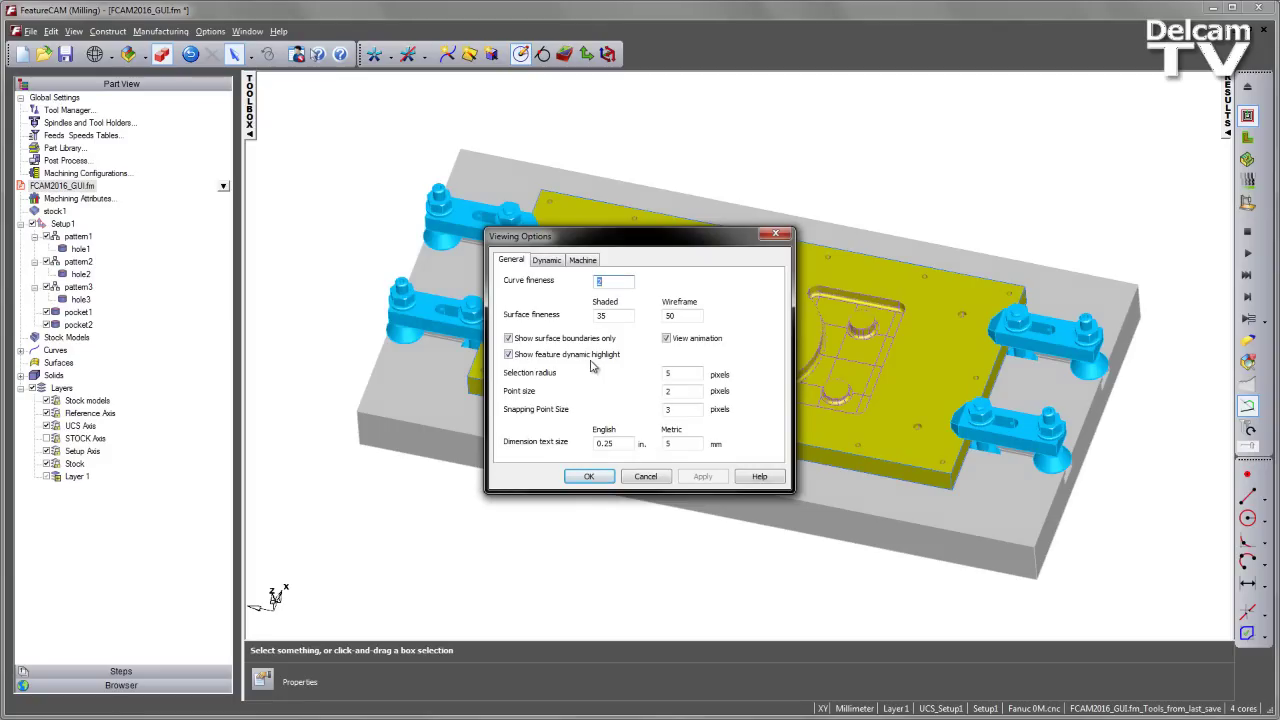
click(645, 476)
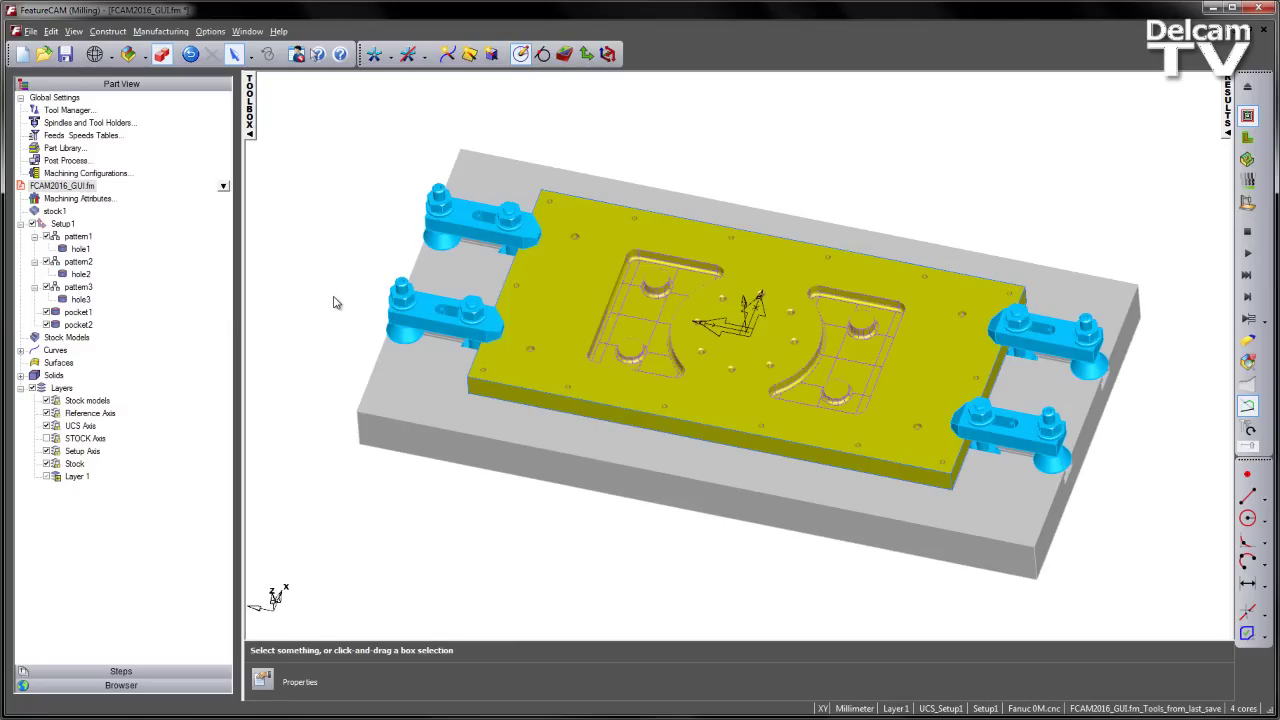
- Expand Curves and Solids to list curve17–curve22 and solid1–solid6
click(21, 350)
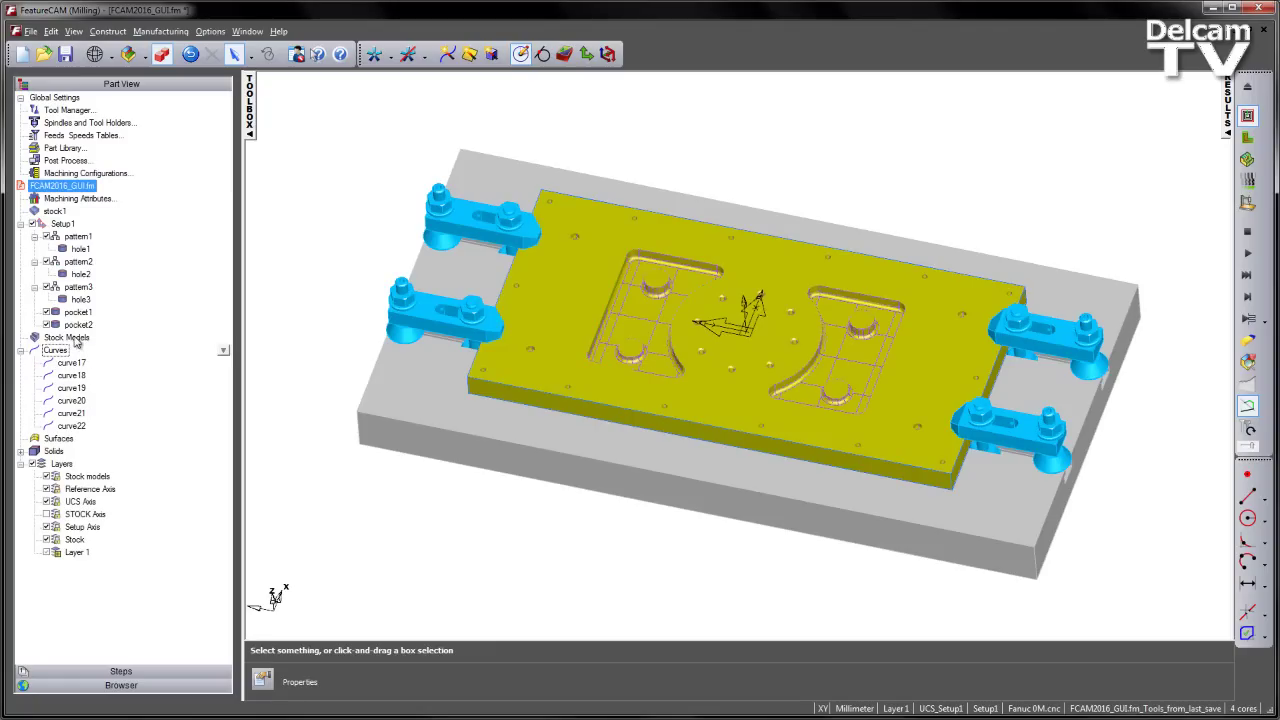
click(20, 452)
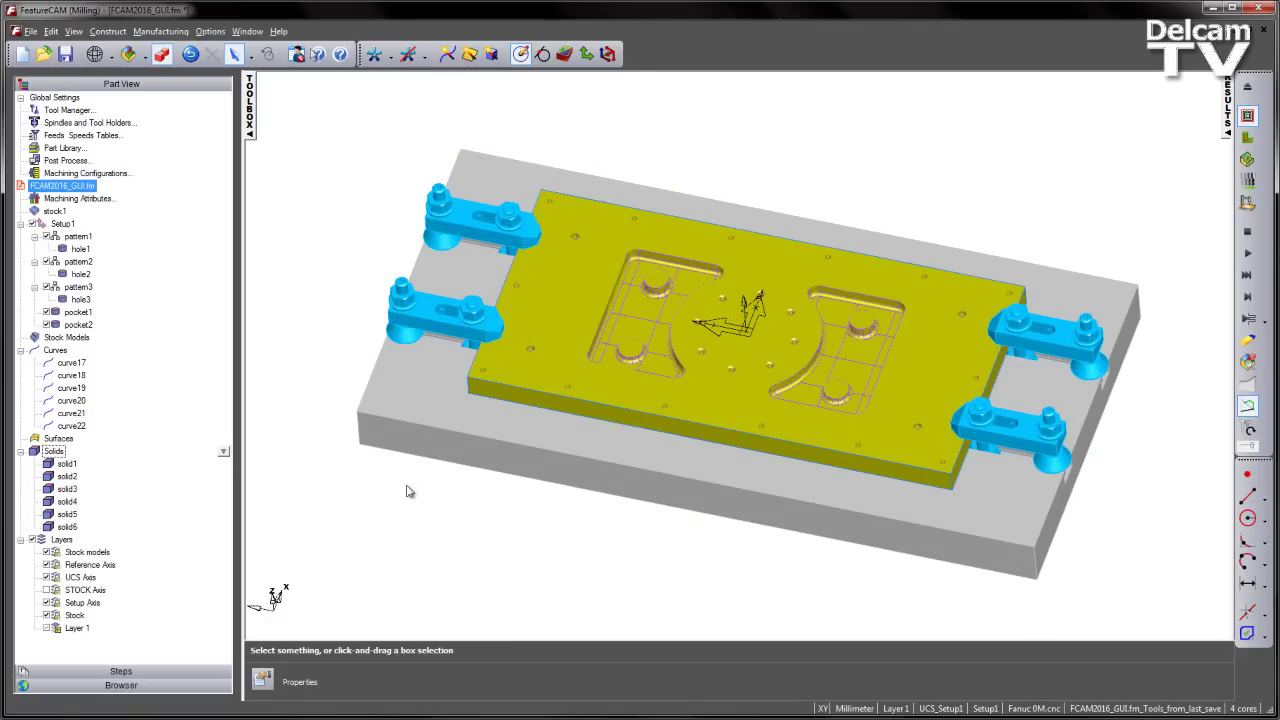
- Zoom into the pockets and select curve18 and curve21 at the lower bosses' bases
scroll(906, 462, up, 3)
scroll(614, 360, up, 3)
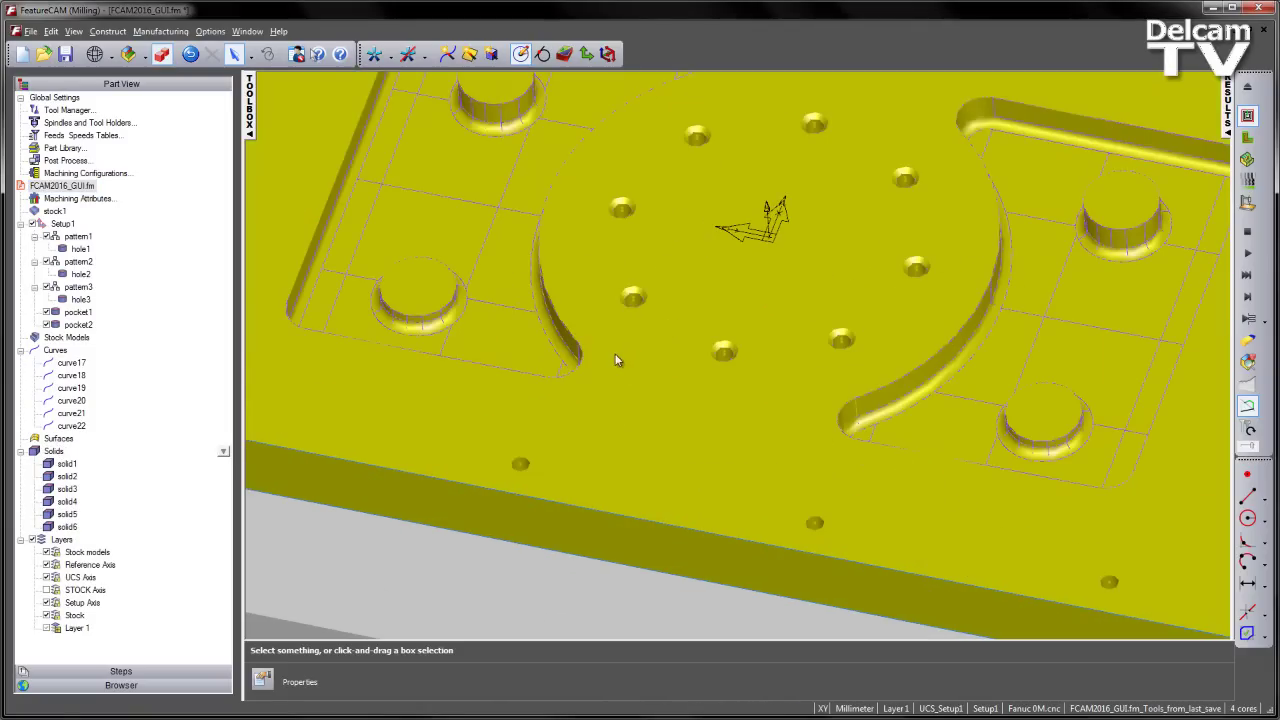
middle_drag(614, 360, 594, 284)
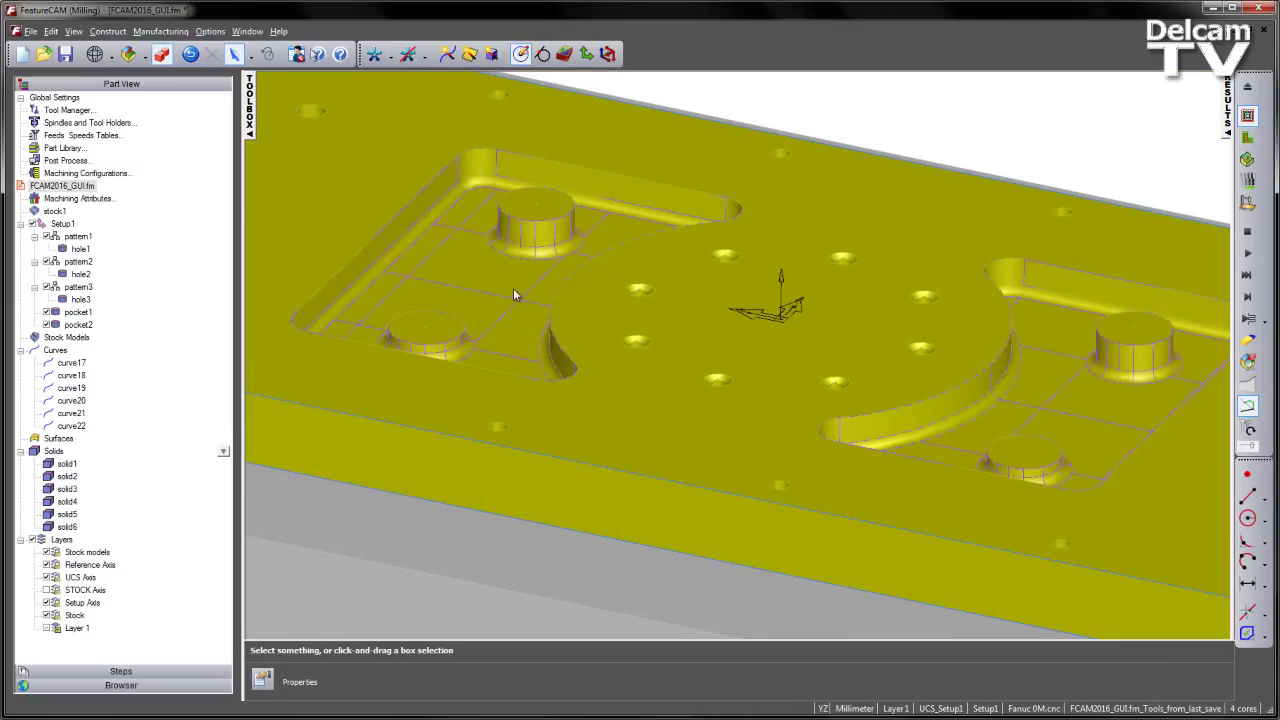
middle_drag(491, 274, 449, 349)
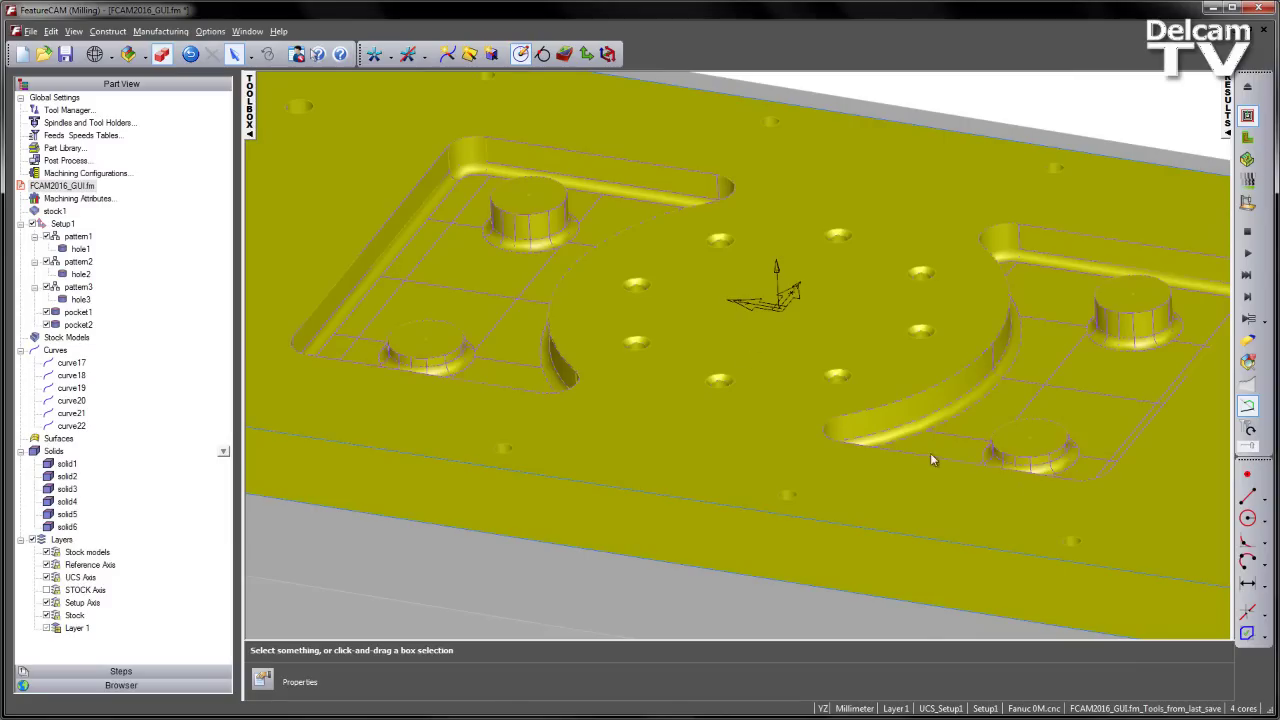
click(525, 203)
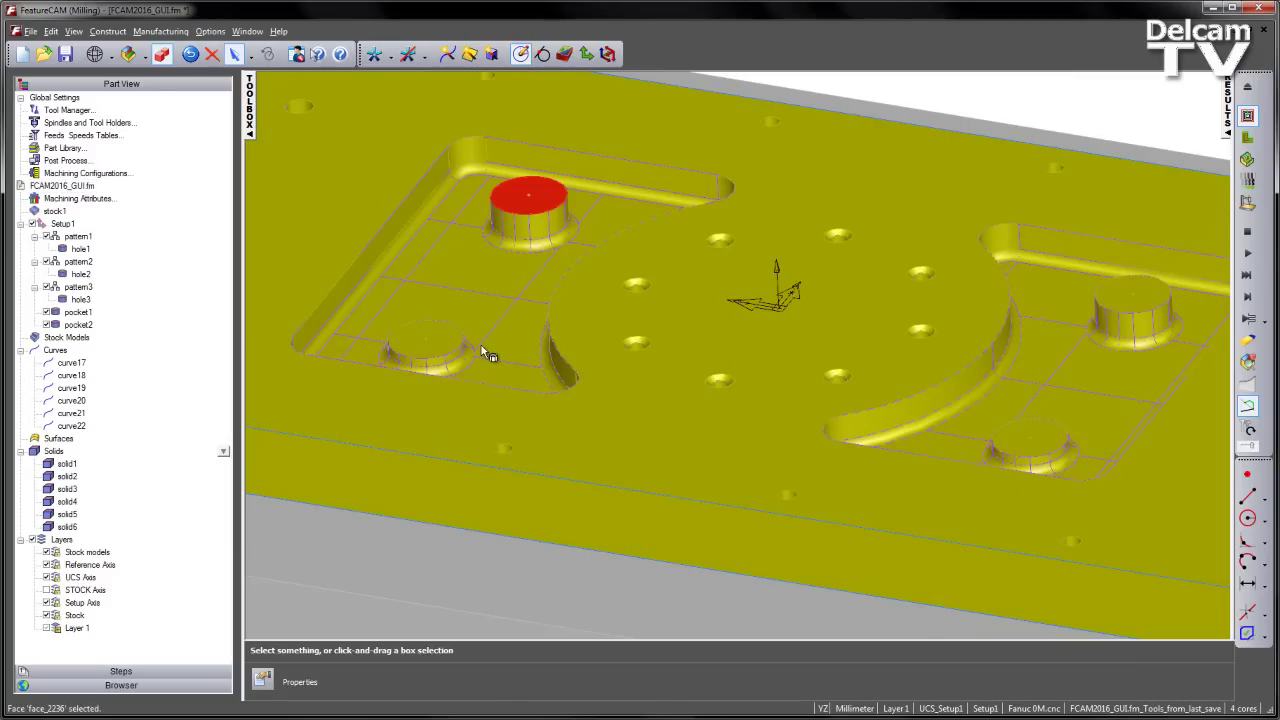
click(840, 92)
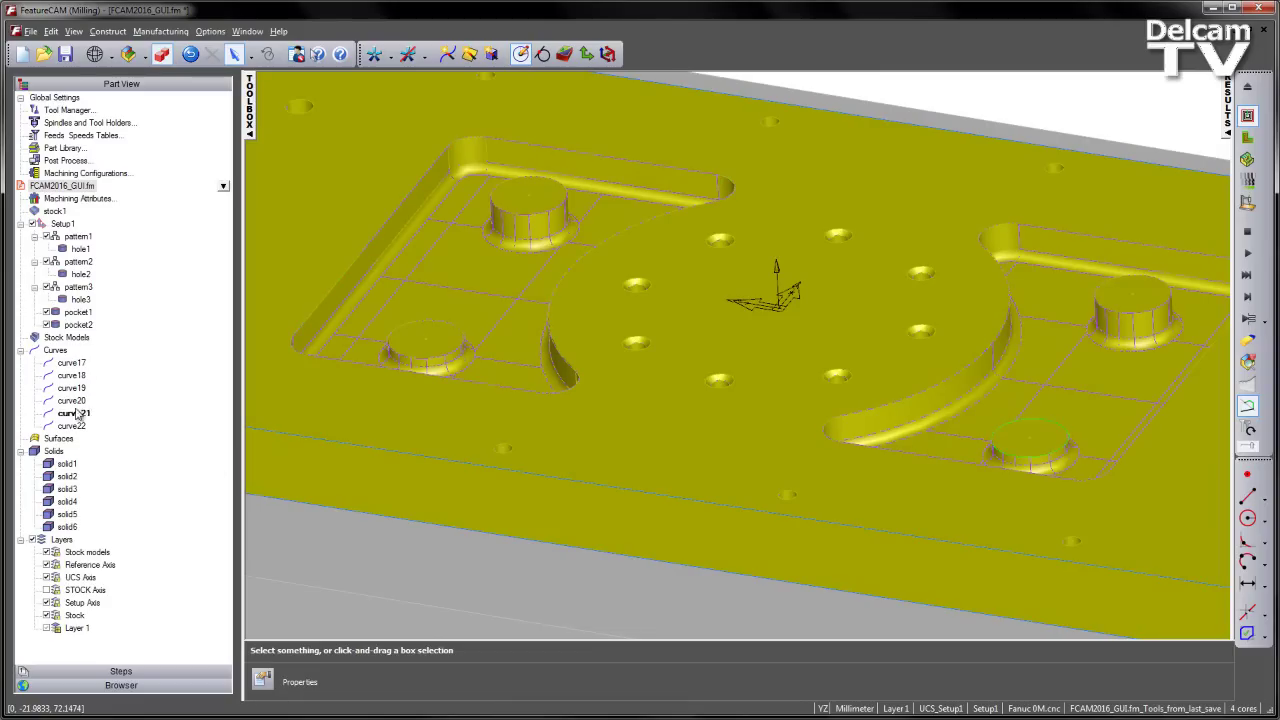
click(79, 378)
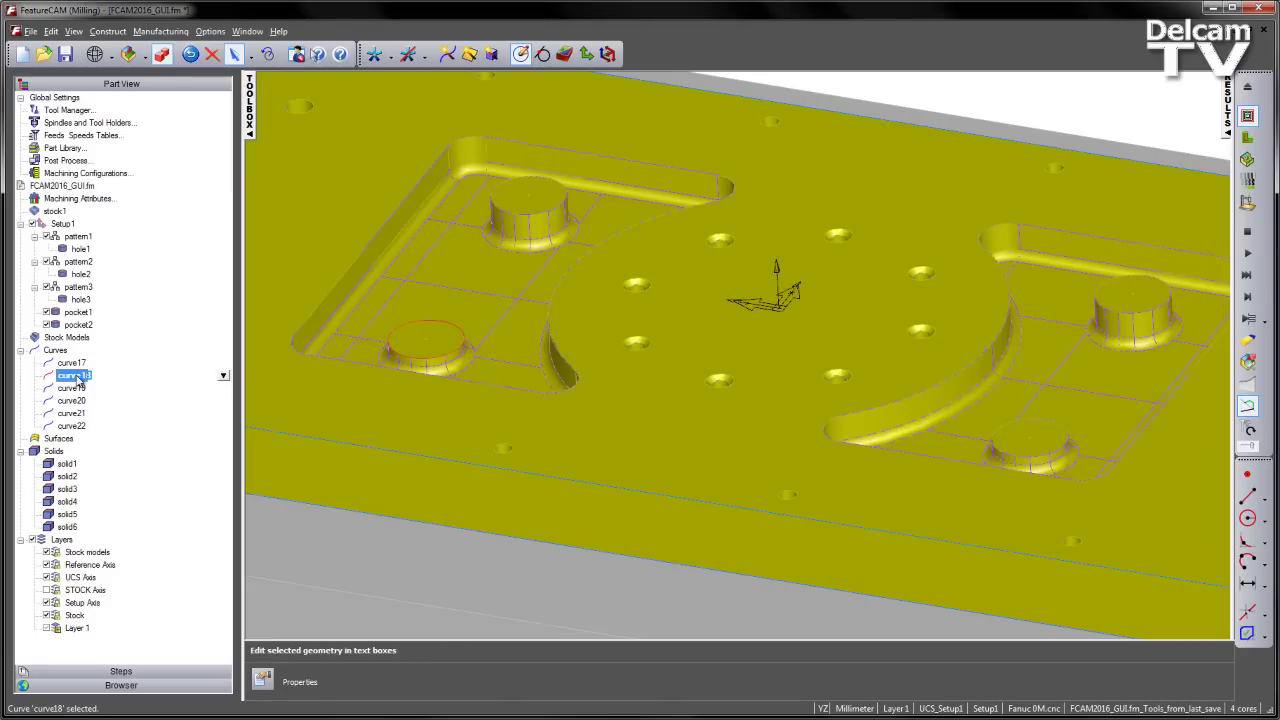
ctrl+click(74, 413)
- Translate curve18 and curve21 by 0, 0, 5 to lift them 5 mm in Z
click(250, 57)
drag(143, 24, 244, 114)
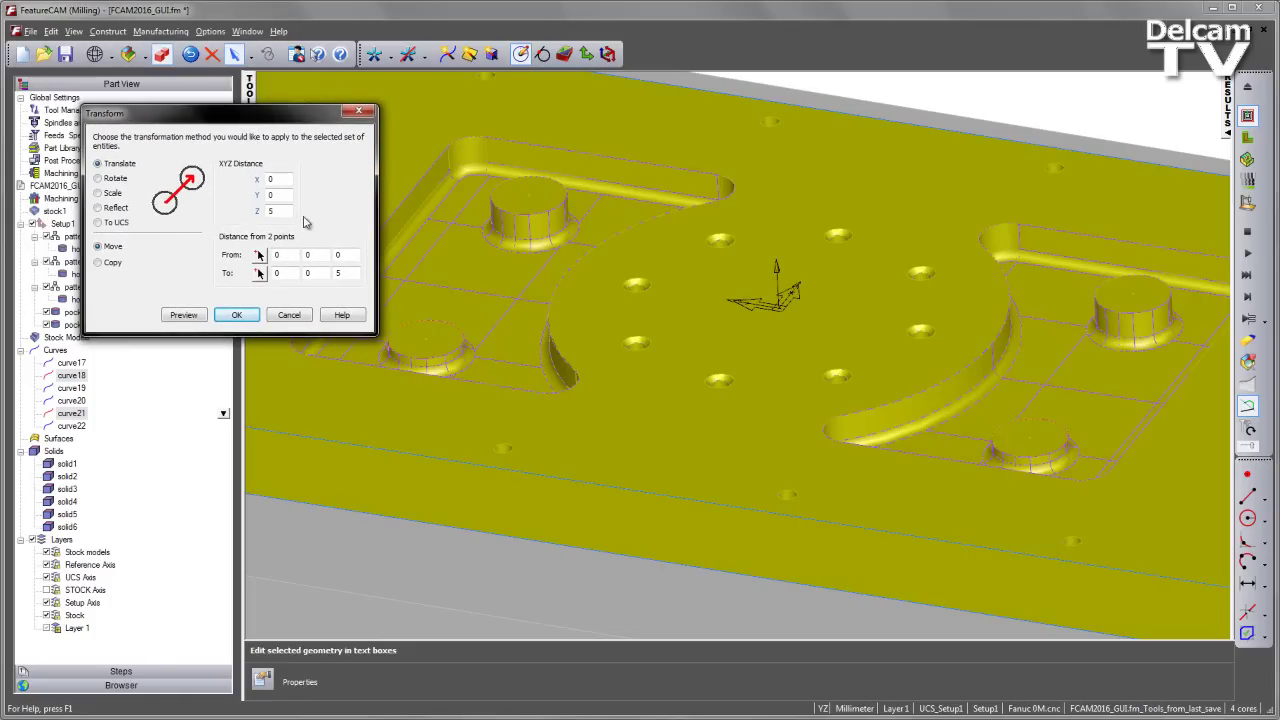
click(282, 211)
click(200, 316)
click(237, 316)
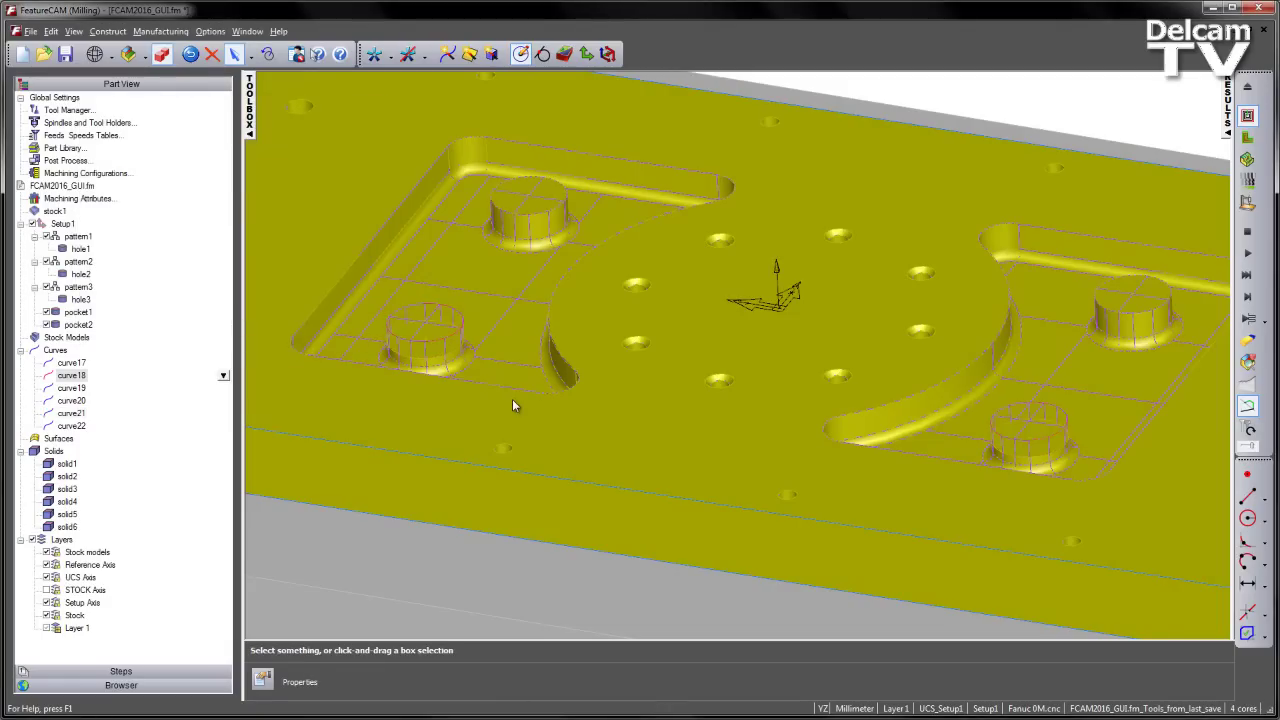
- Show the whole clamped plate in isometric view with Ctrl+I
key(ctrl+i)
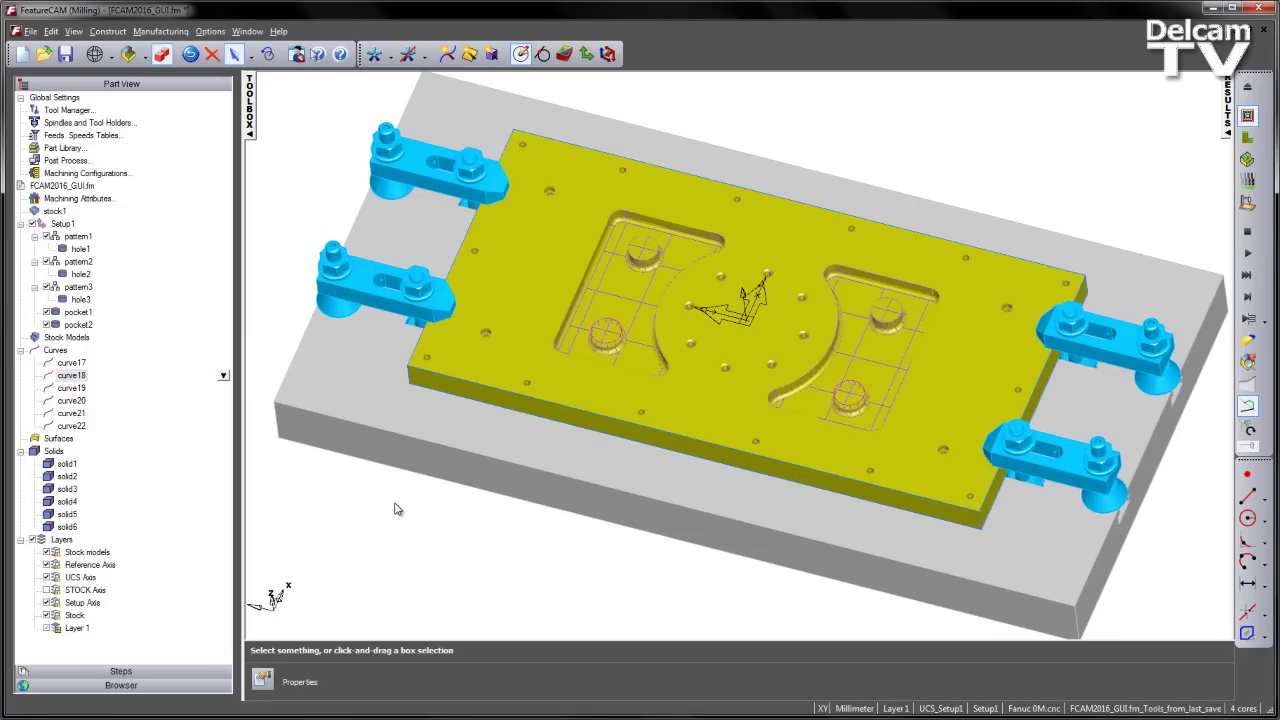
- Move pocket1 and pocket2 above pattern1 at the top of Setup1
click(78, 313)
shift+click(80, 326)
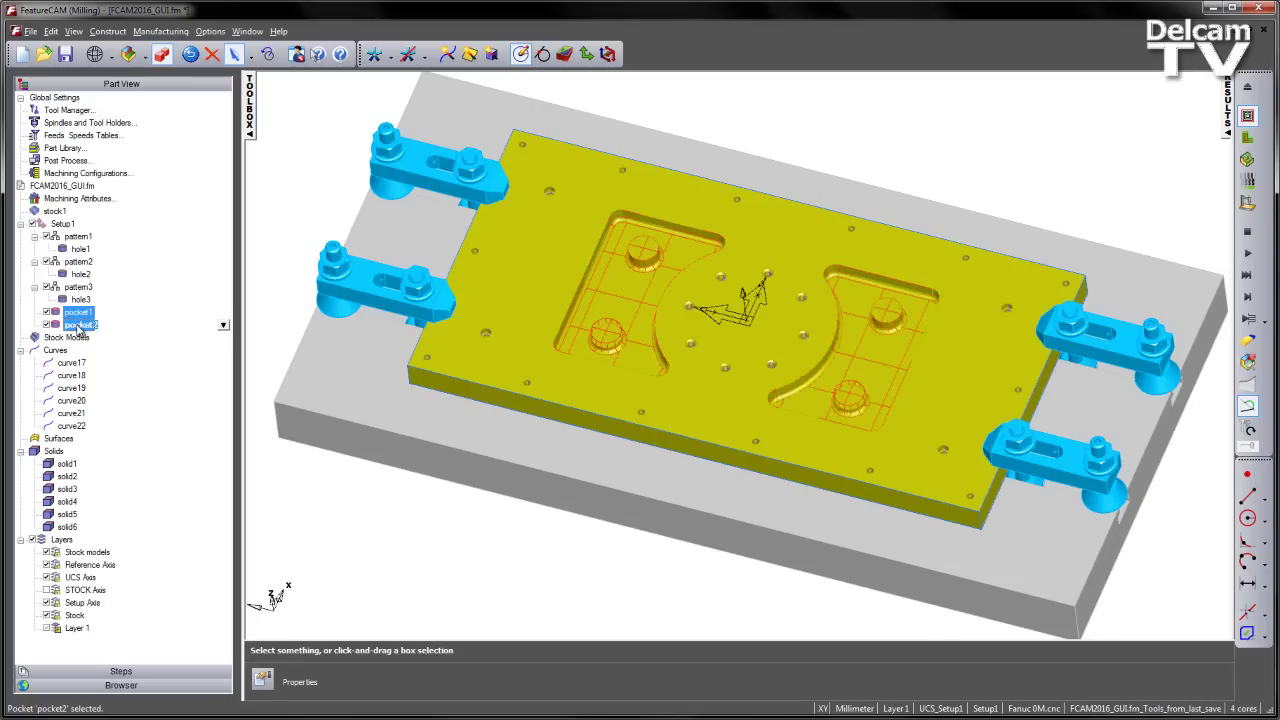
drag(80, 326, 72, 232)
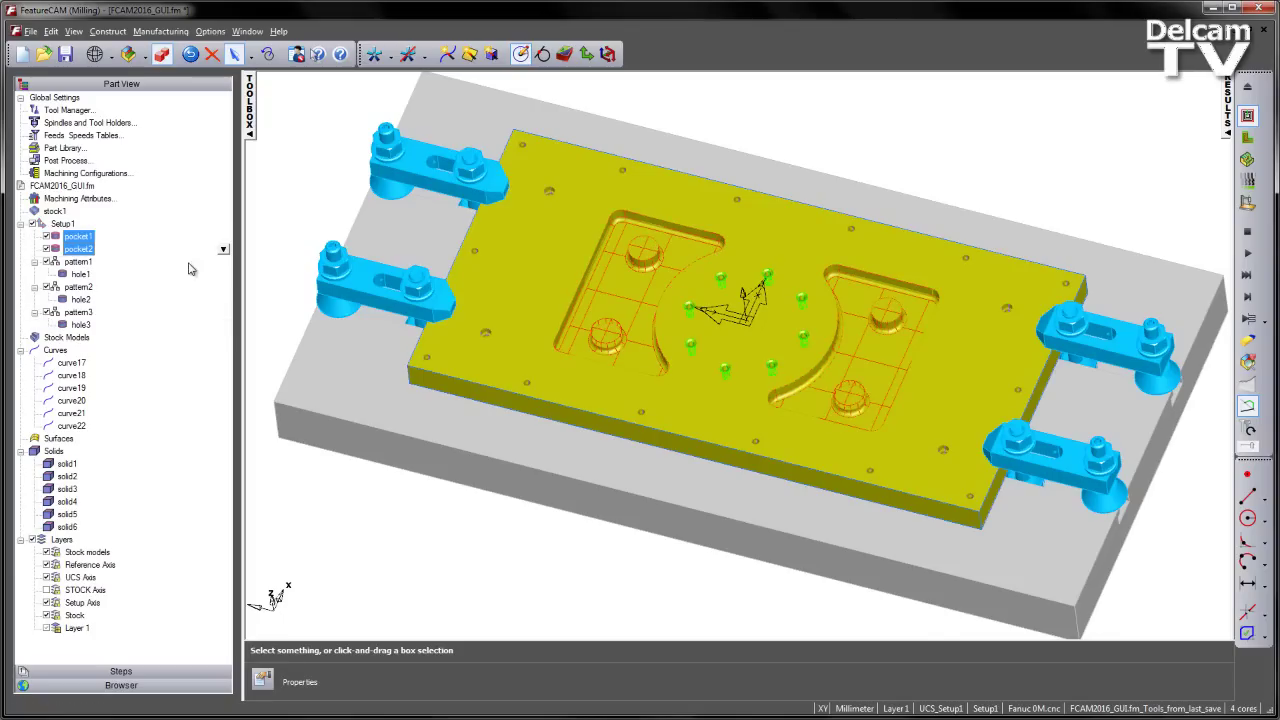
click(302, 222)
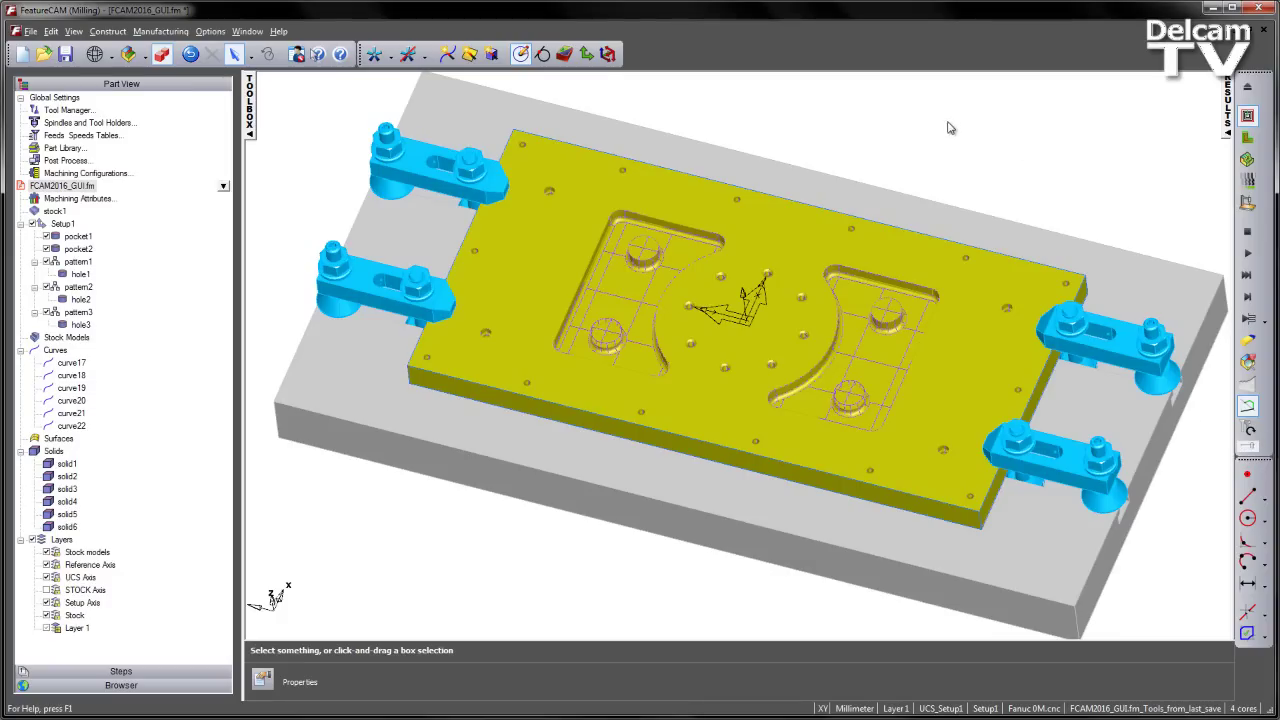
click(222, 33)
click(232, 76)
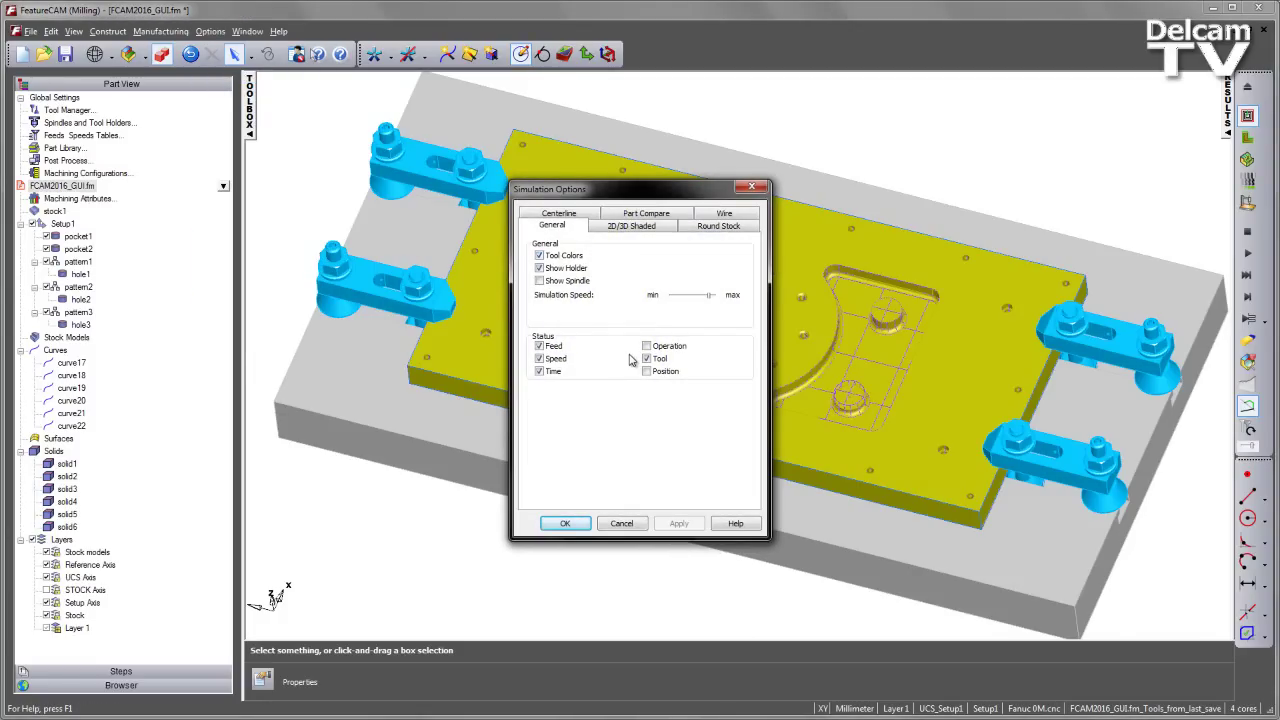
click(632, 522)
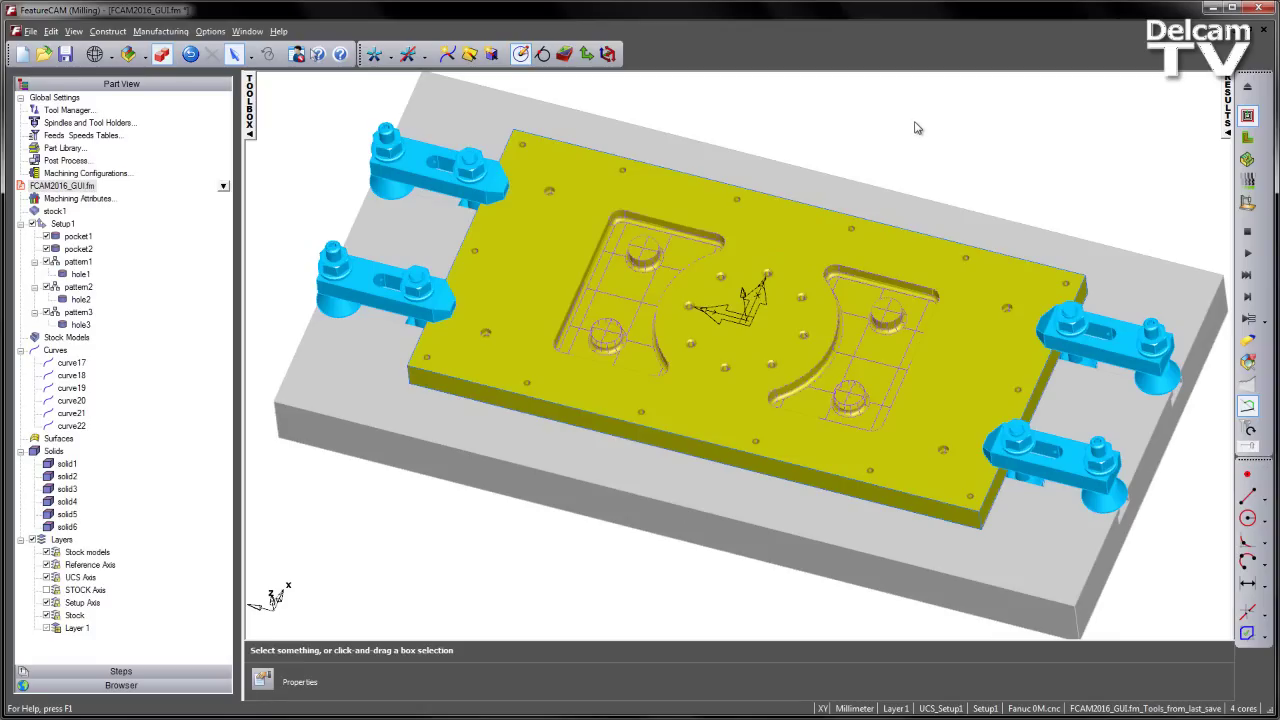
right_click(706, 53)
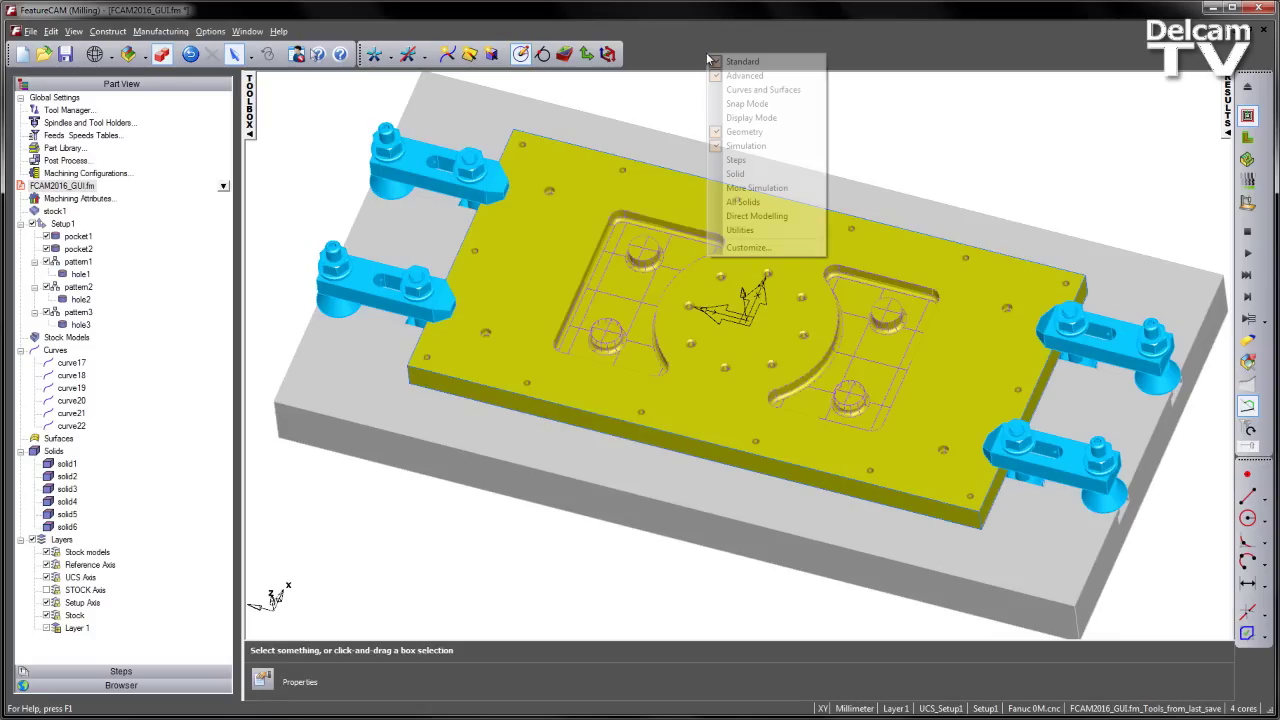
click(750, 248)
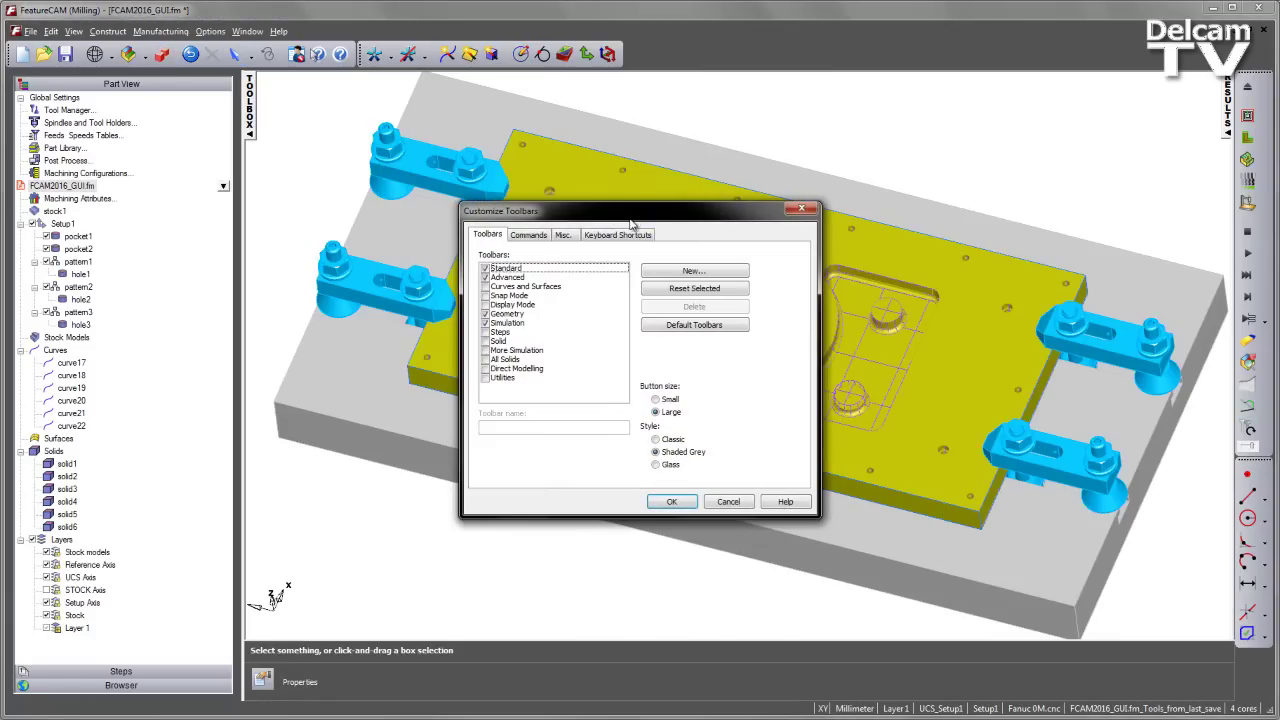
click(527, 236)
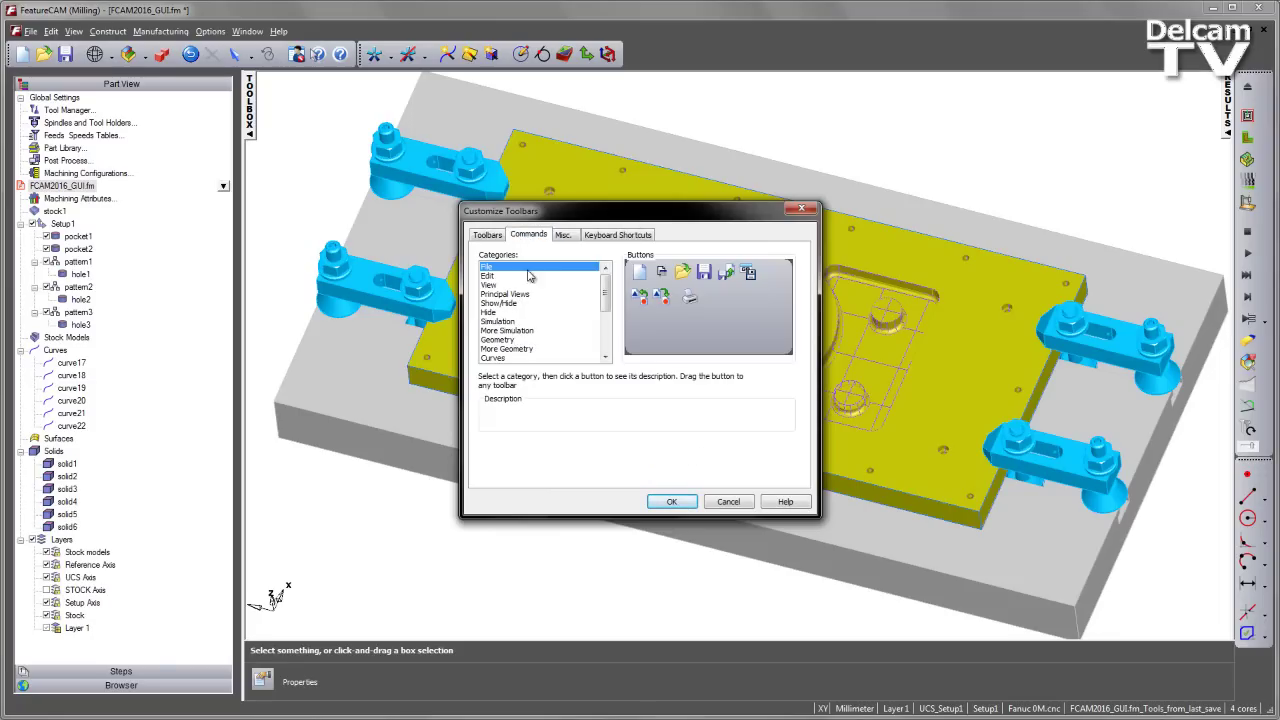
click(503, 322)
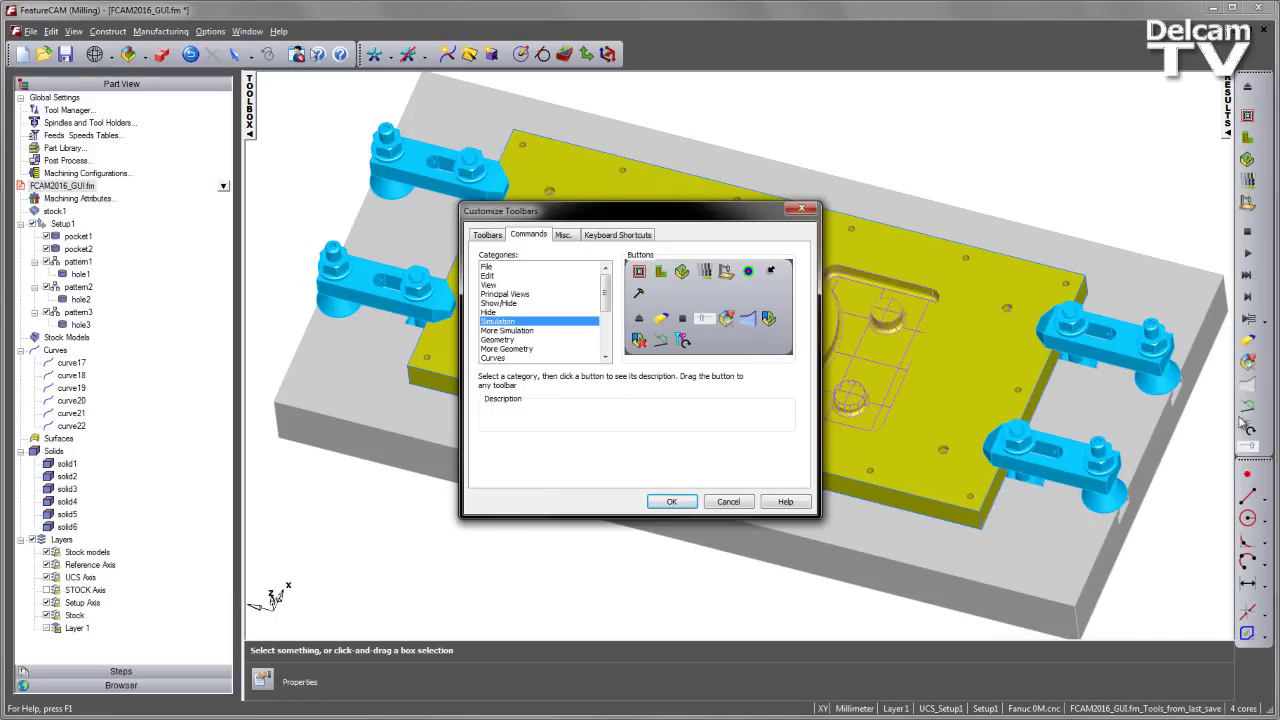
click(489, 236)
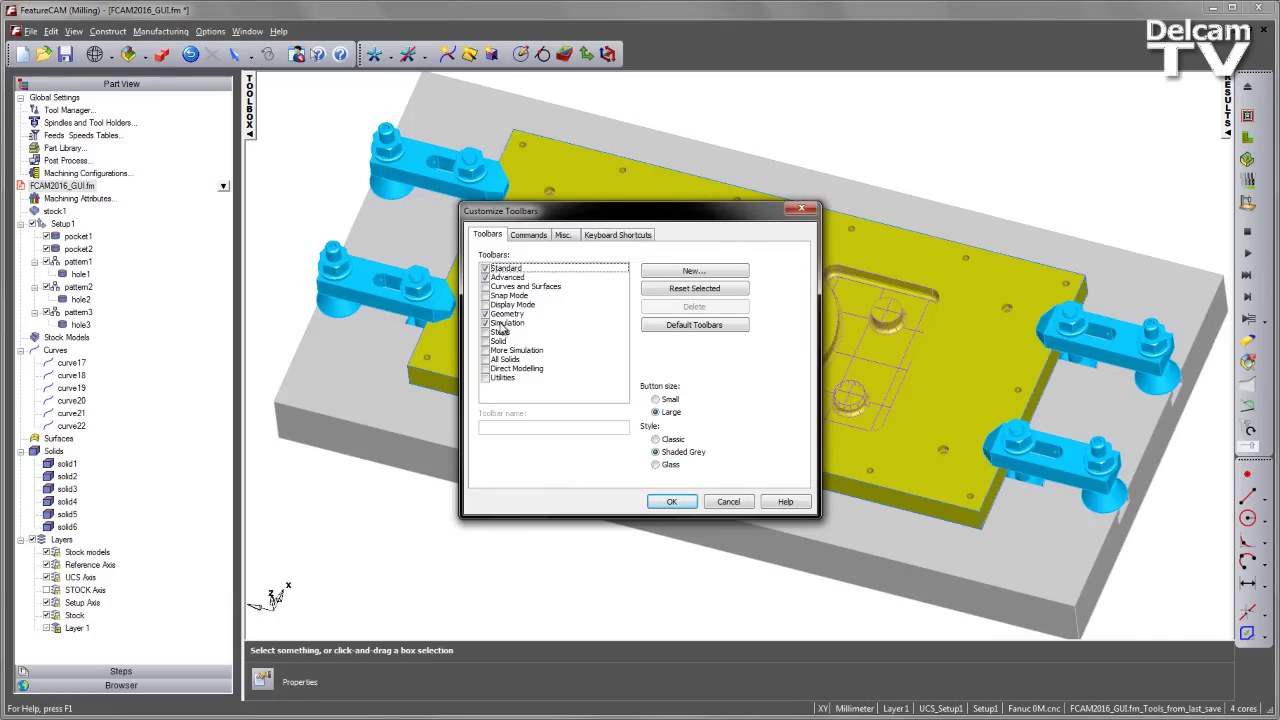
click(503, 323)
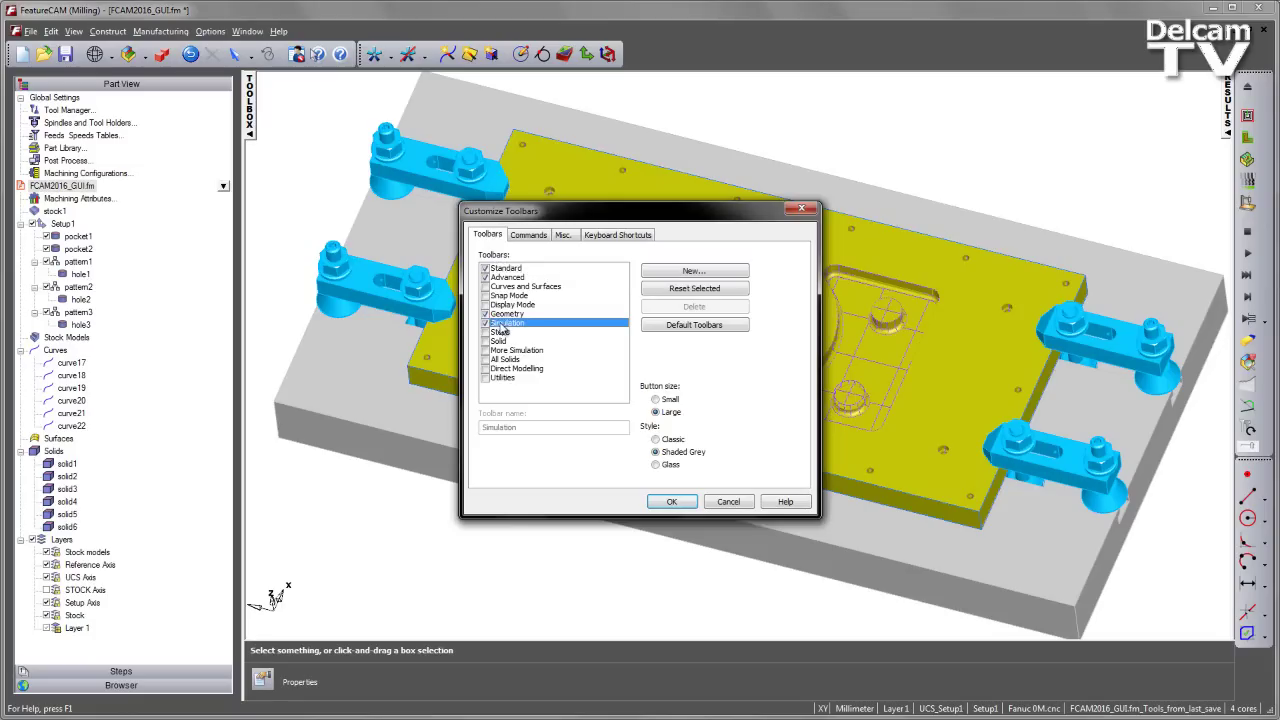
click(676, 292)
click(738, 501)
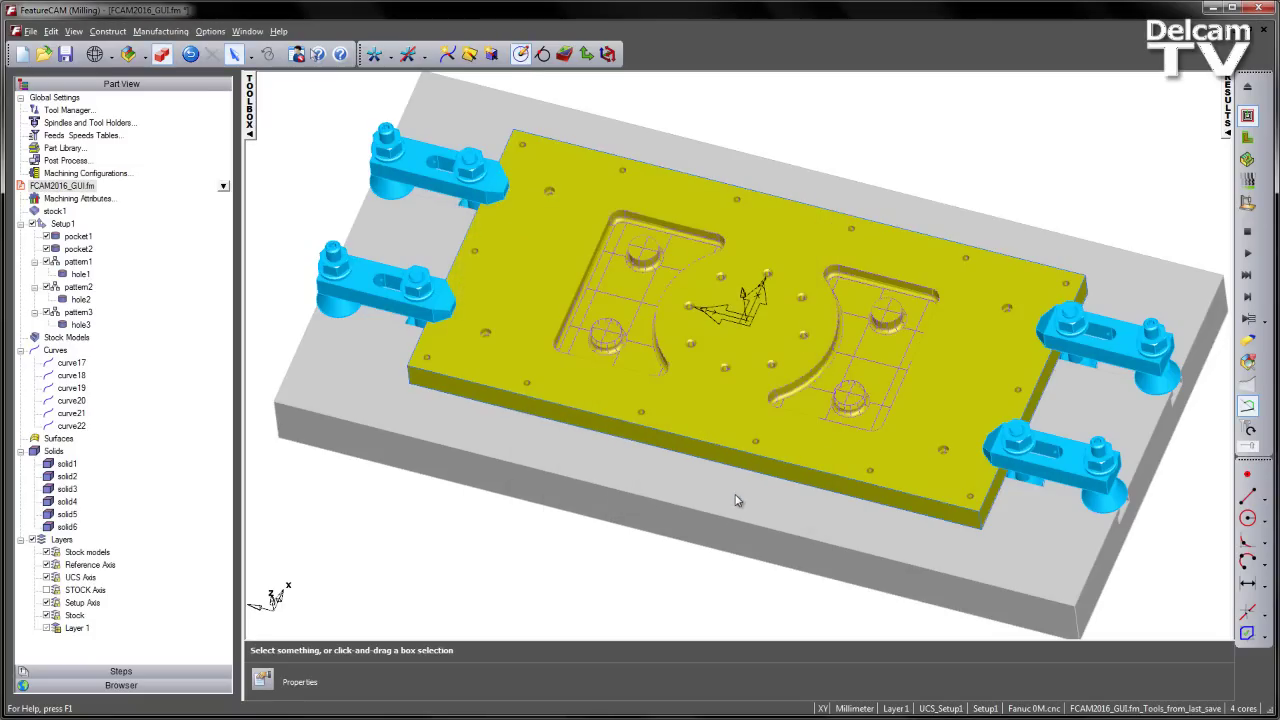
click(73, 31)
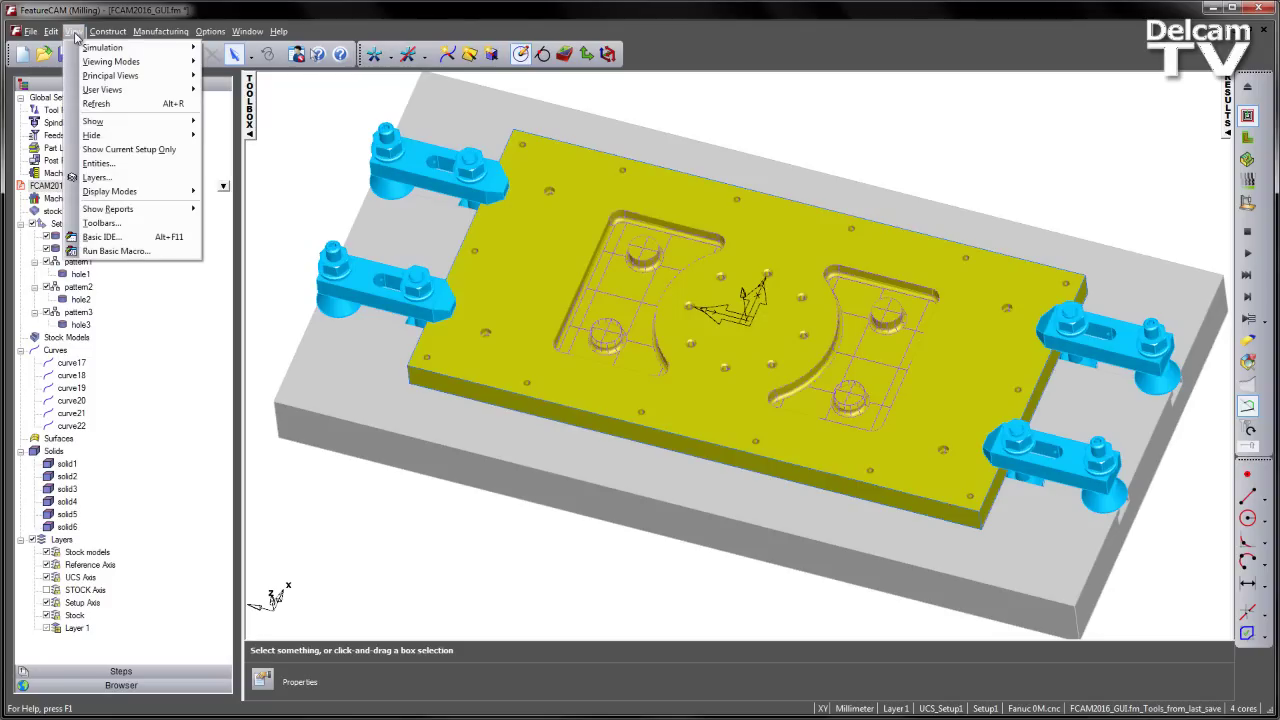
mouse_move(128, 49)
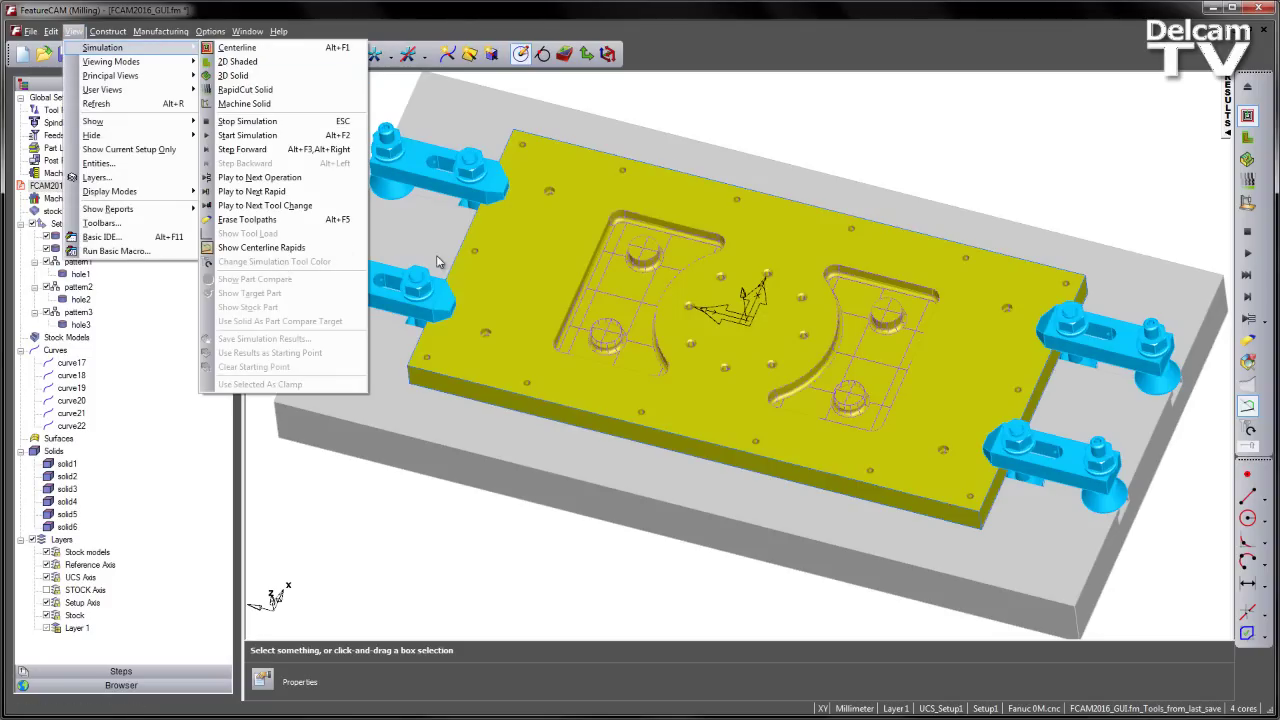
click(765, 124)
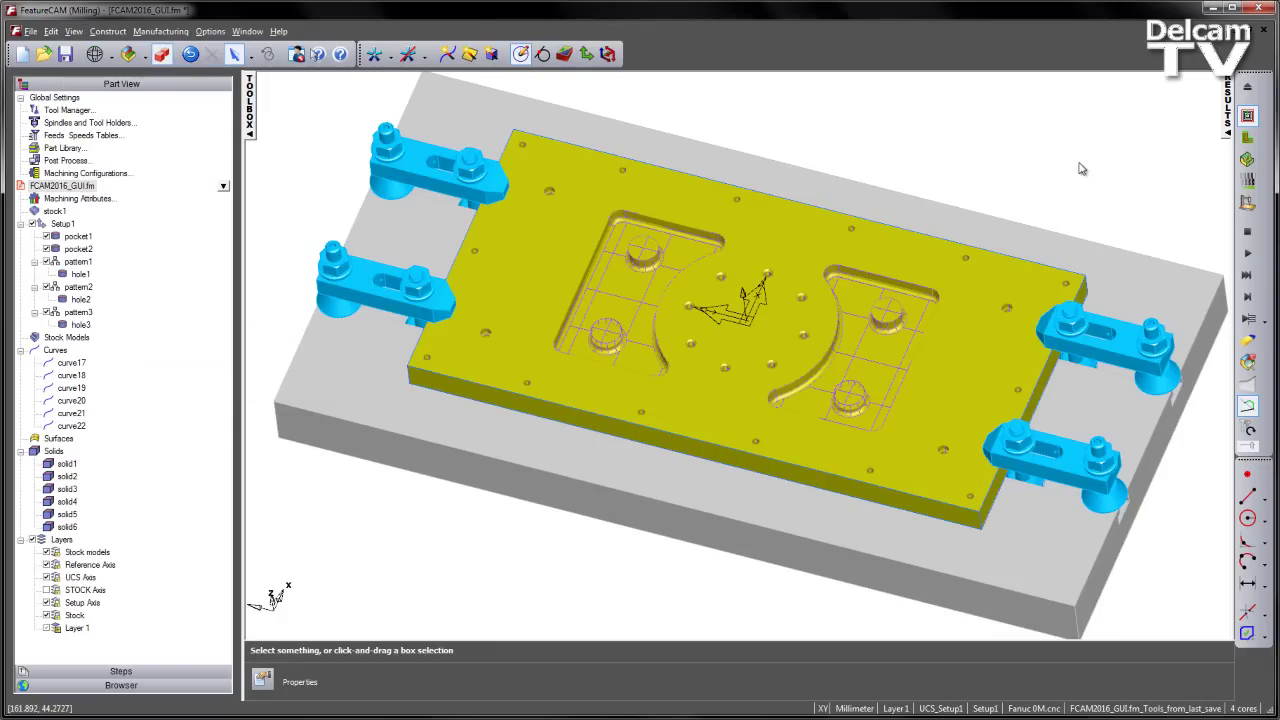
- Start the 3D simulation and play operations until the first pocket is cut in red
click(1248, 160)
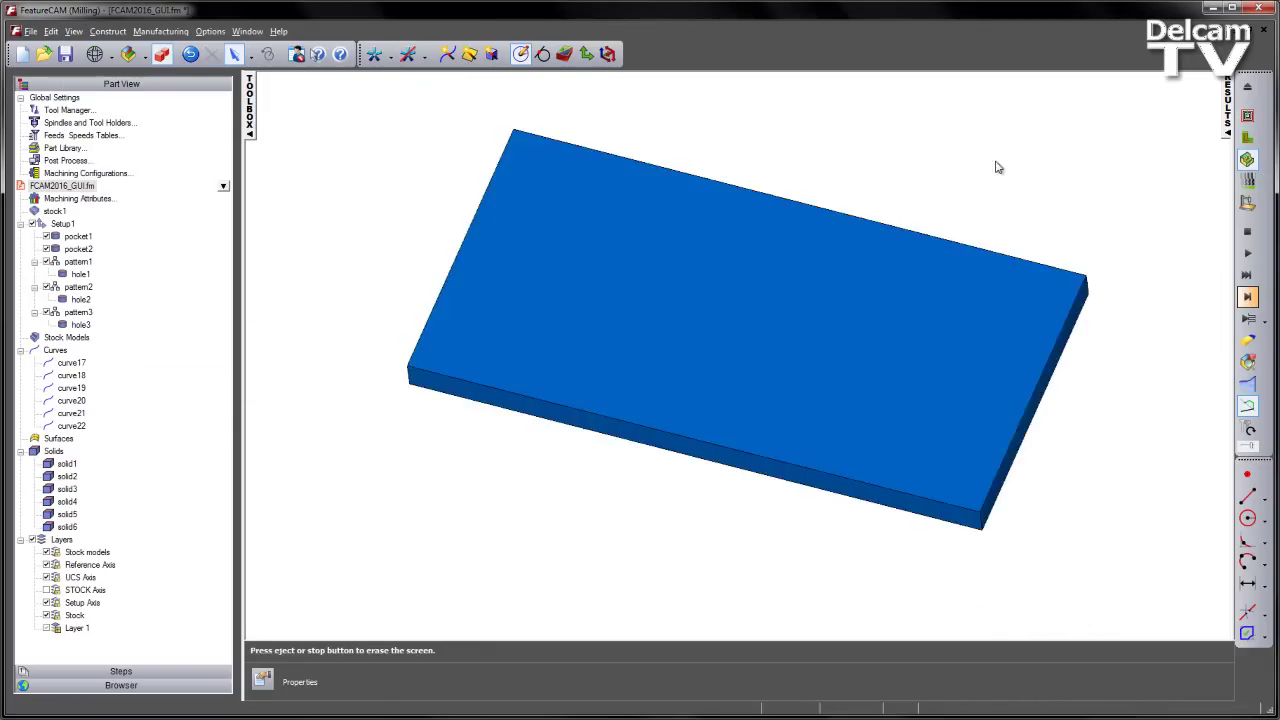
drag(782, 314, 803, 237)
scroll(751, 257, up, 3)
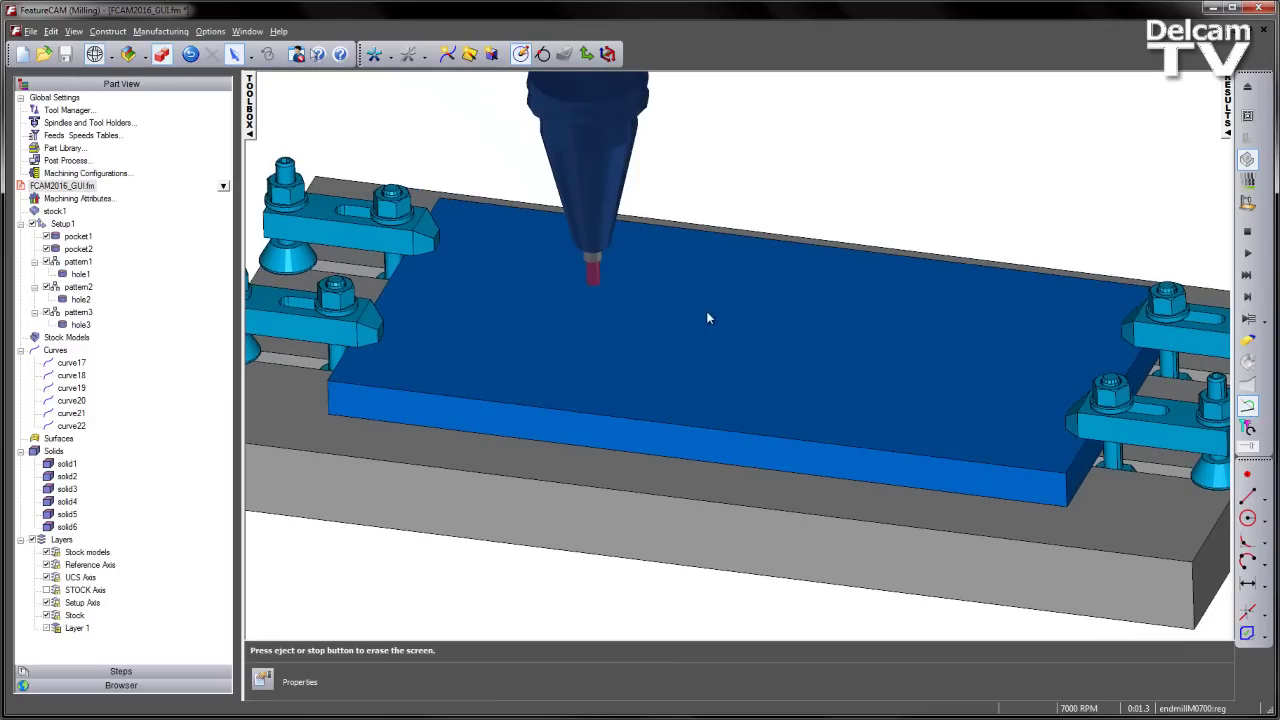
click(1249, 318)
click(1249, 318)
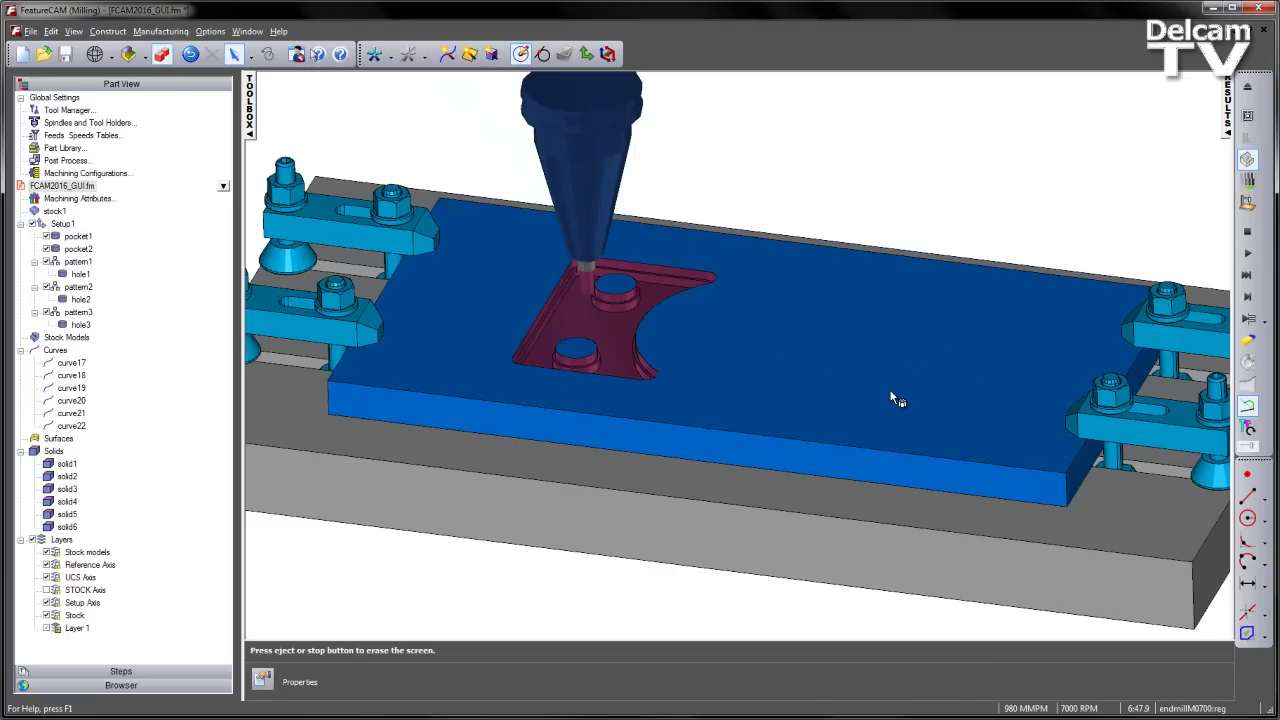
click(1248, 427)
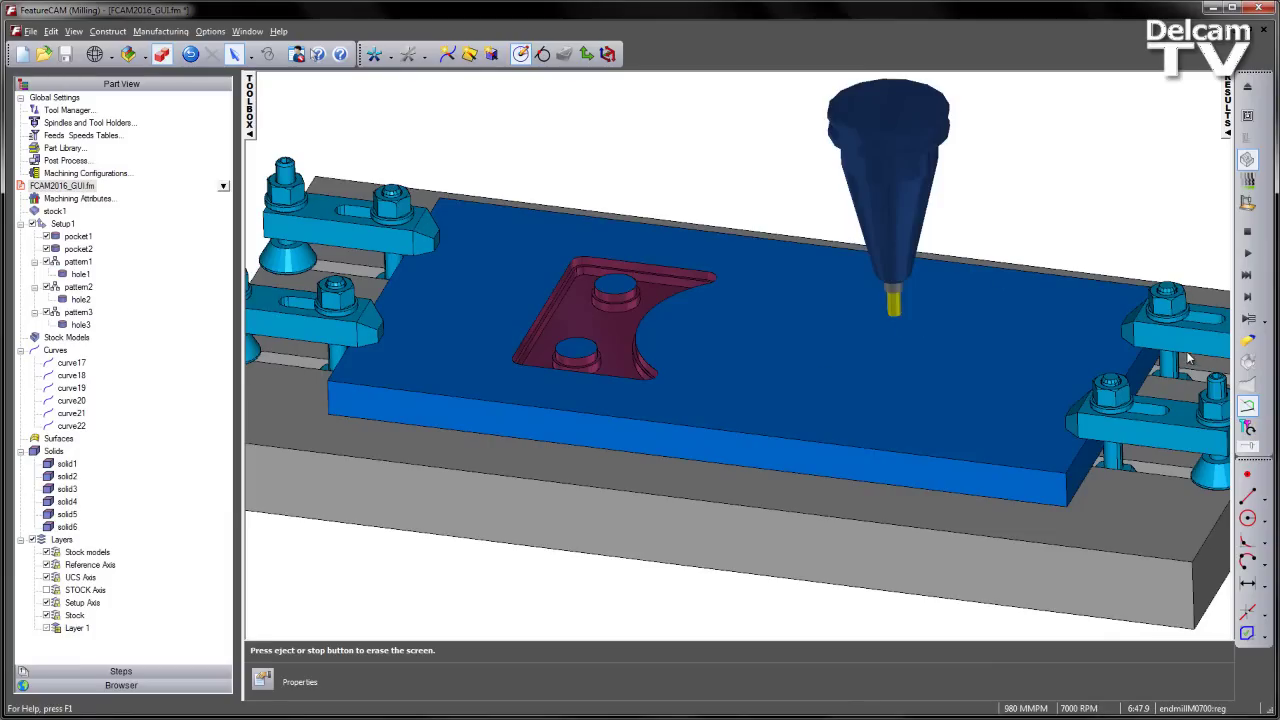
- Play through the remaining pocket passes, cutting the second pocket in yellow, until center_5 loads
click(1248, 320)
click(1248, 320)
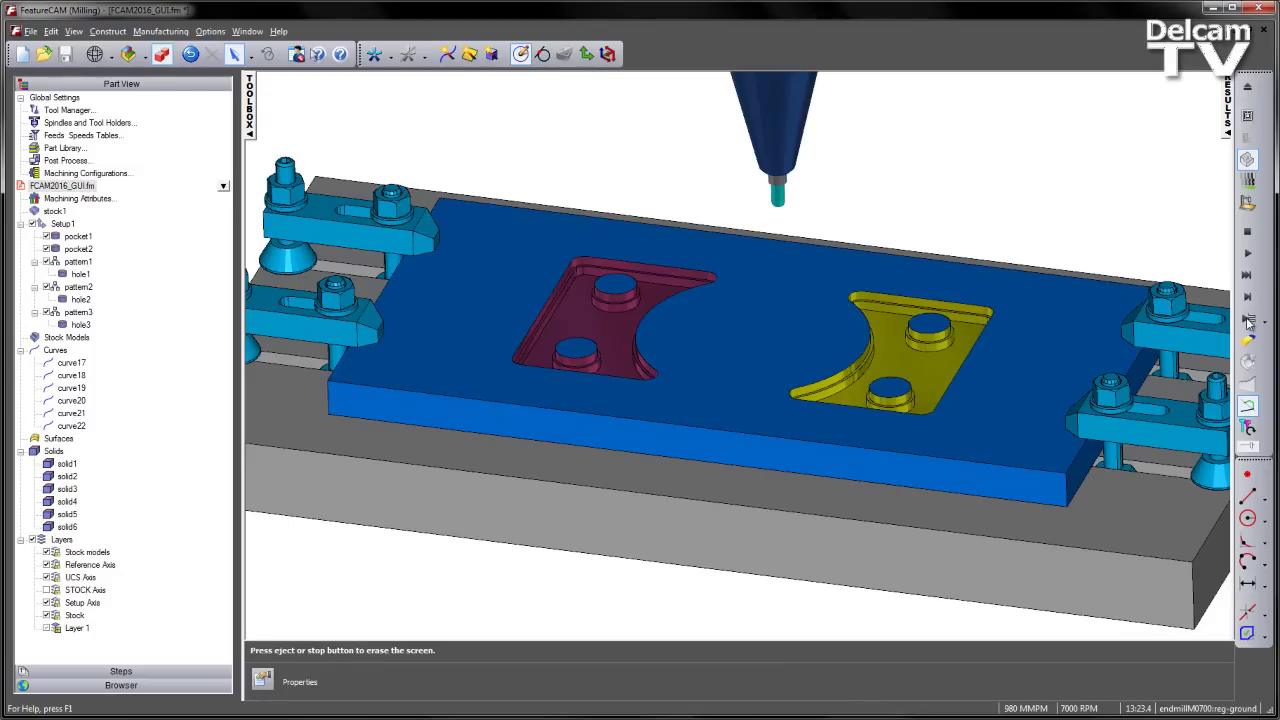
click(1248, 320)
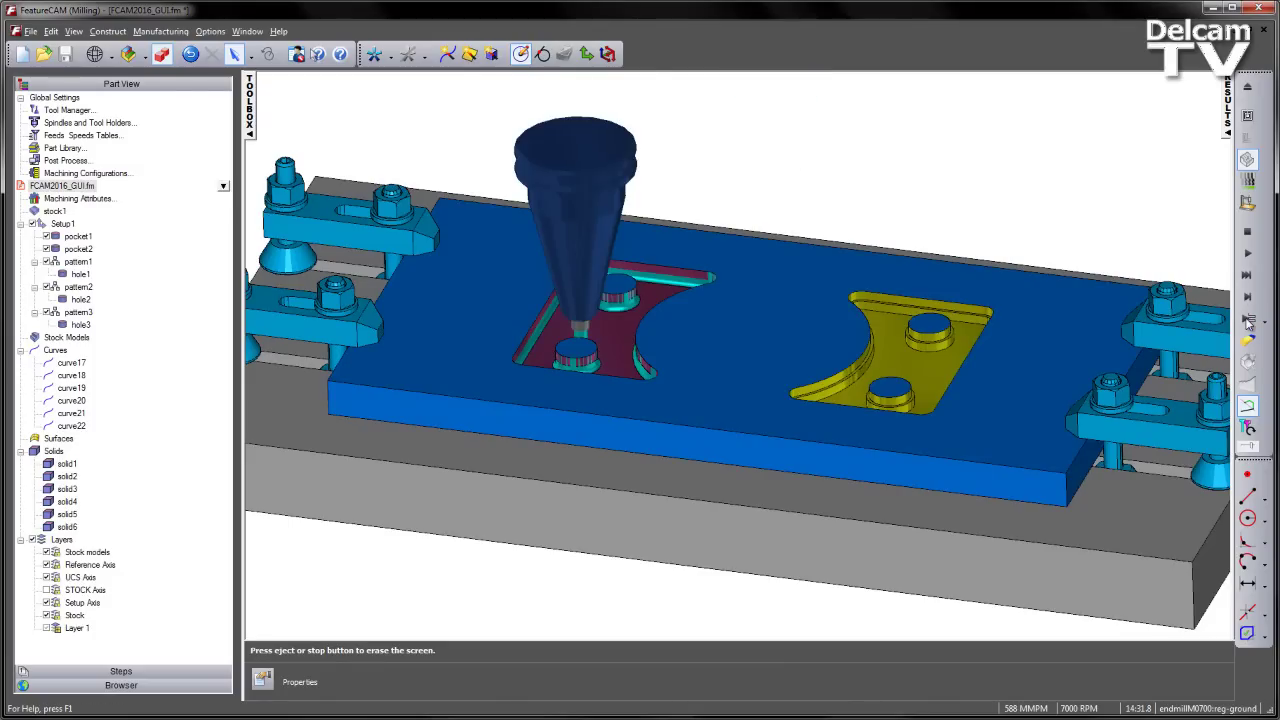
click(1248, 320)
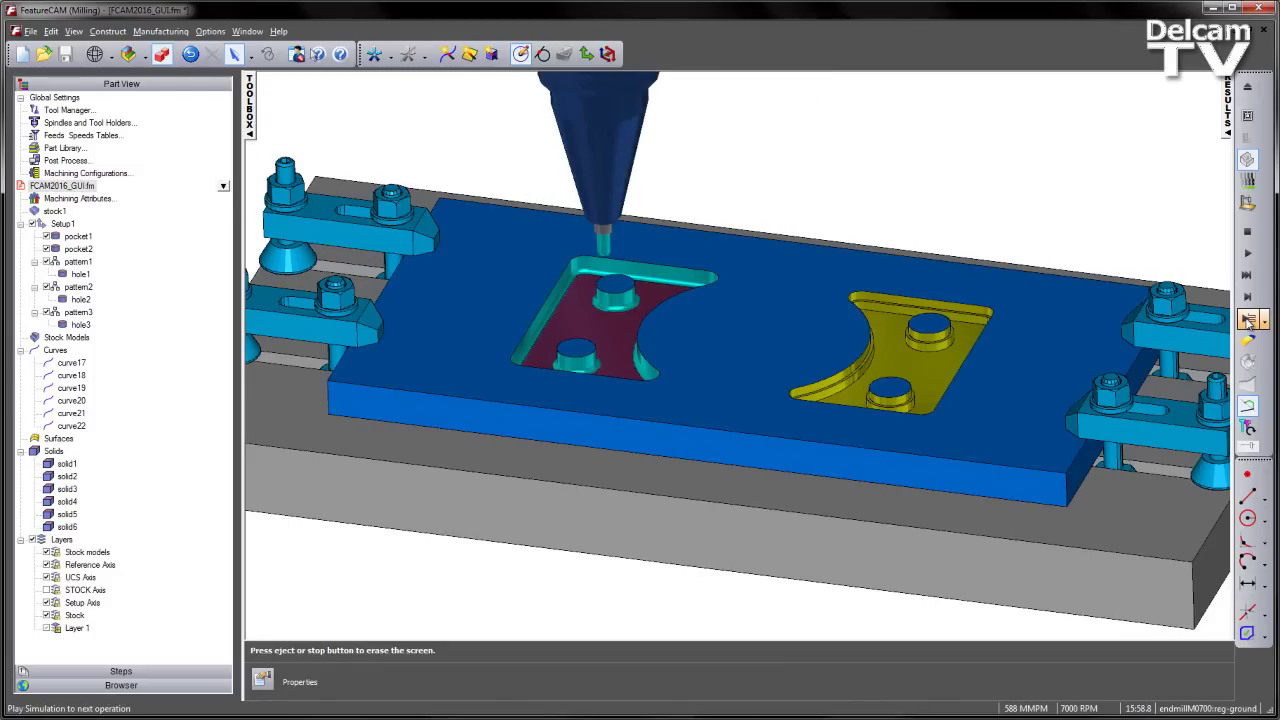
click(1248, 428)
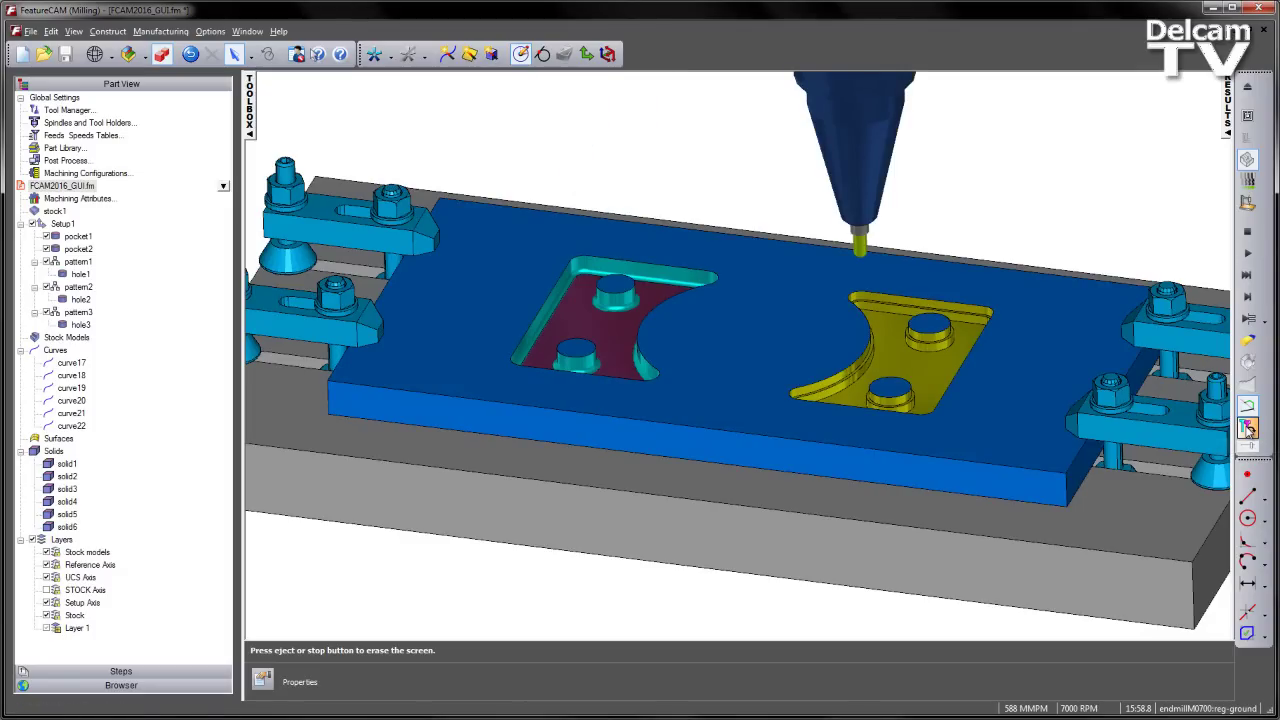
click(1248, 319)
click(1248, 320)
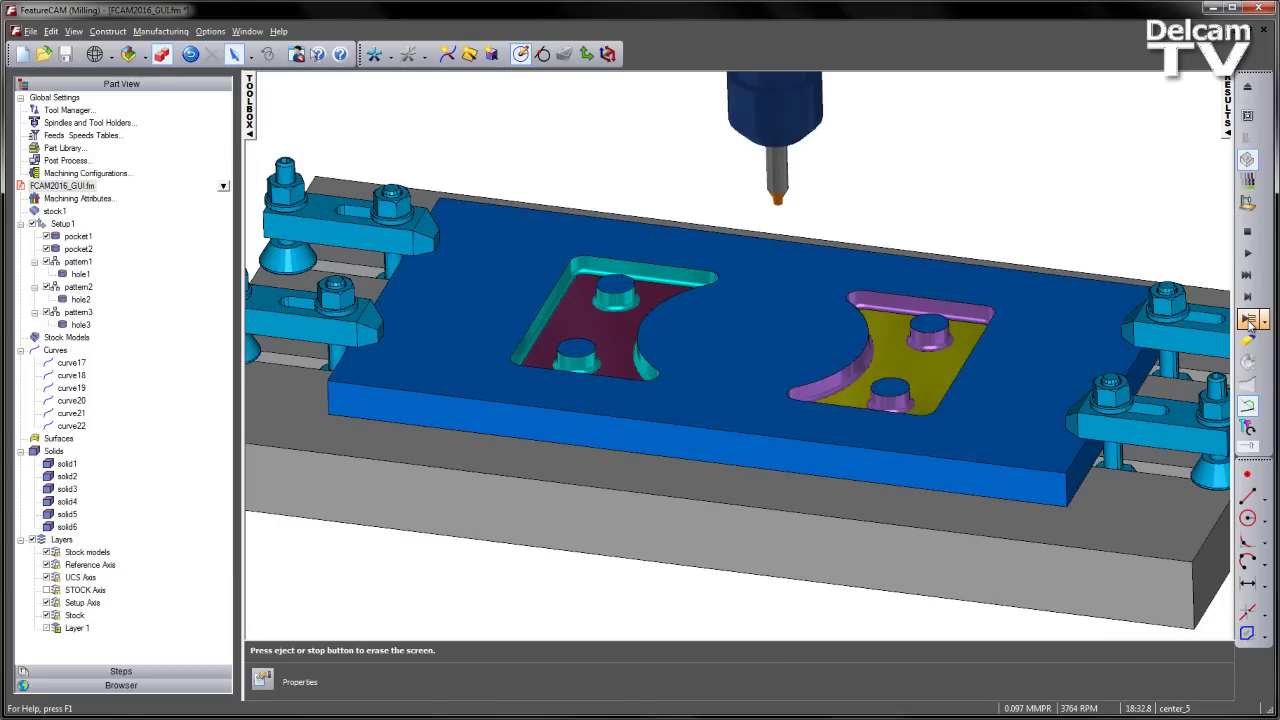